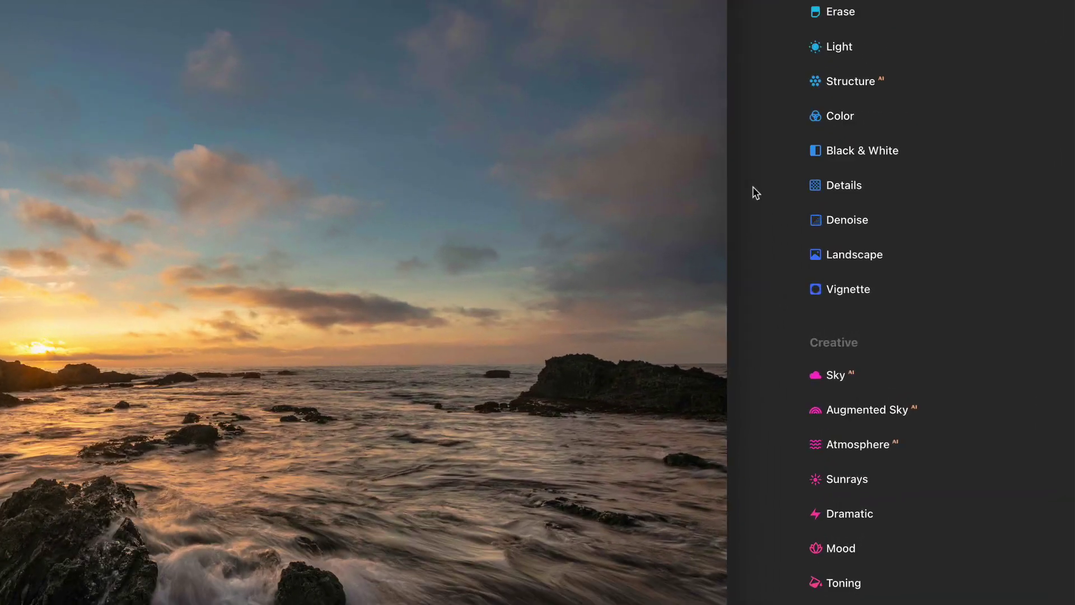
Open the Augmented Sky tool from the Creative group and expand its advanced settings.
{"action": "scroll", "coordinate": [998, 285], "scroll_direction": "down", "scroll_amount": 3}
{"action": "scroll", "coordinate": [963, 275], "scroll_direction": "down", "scroll_amount": 3}
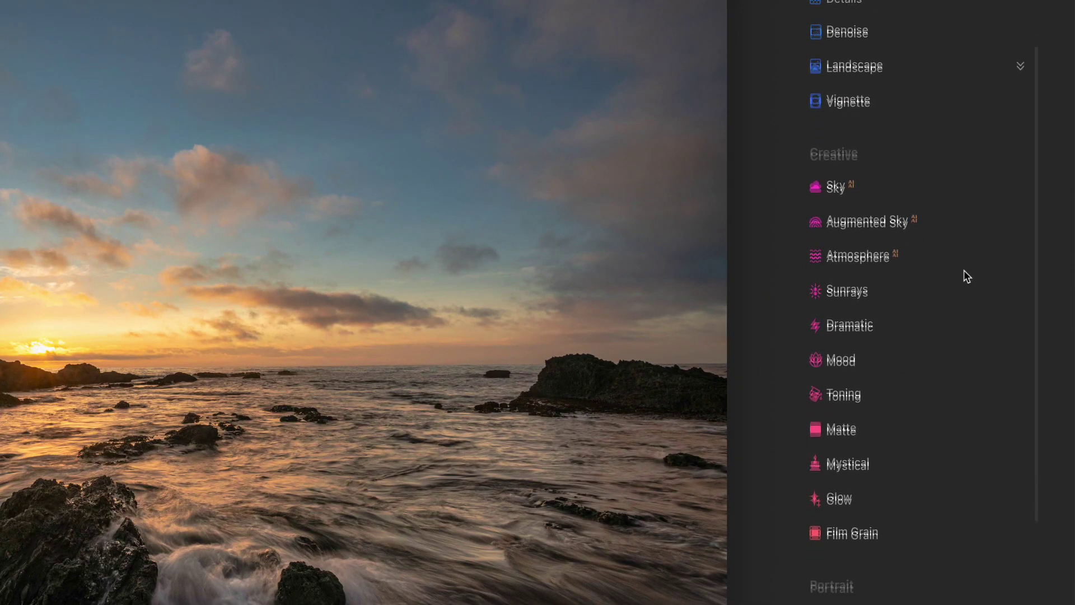
{"action": "left_click", "coordinate": [933, 188]}
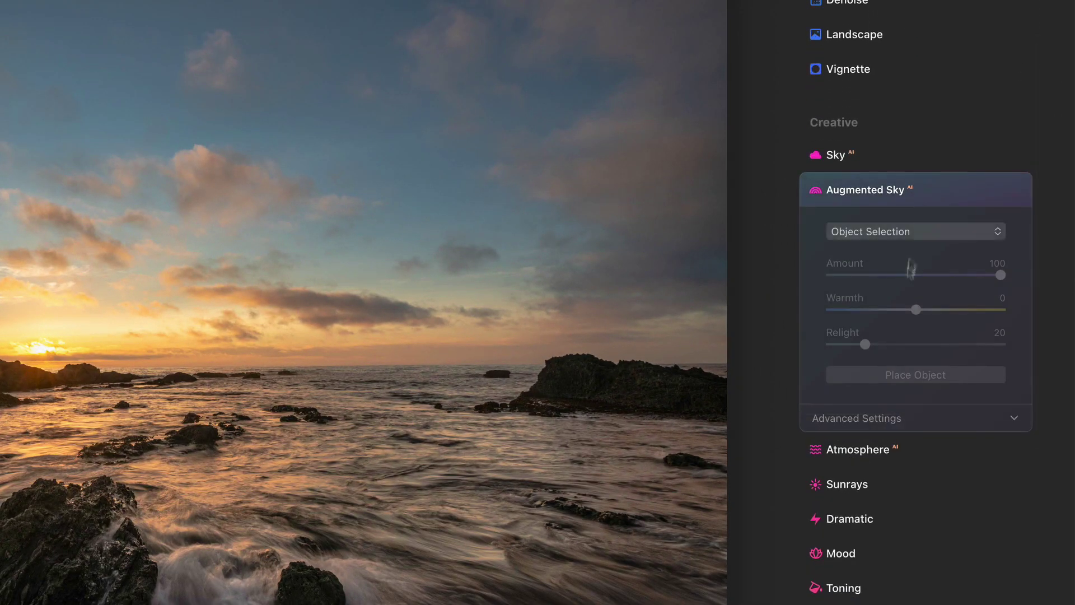
{"action": "left_click", "coordinate": [912, 427]}
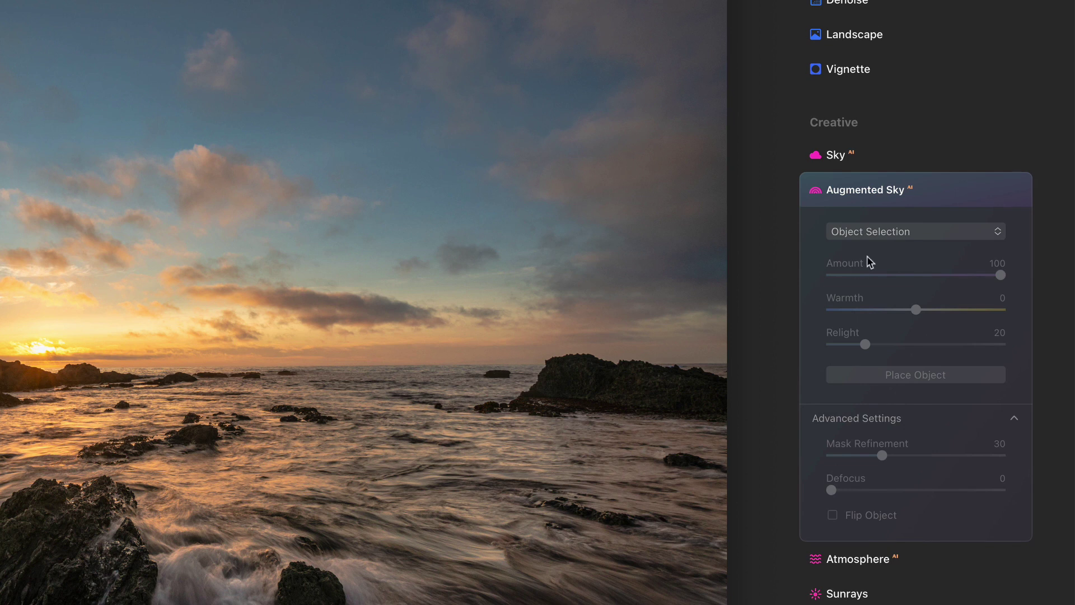
{"action": "scroll", "coordinate": [867, 258], "scroll_direction": "down", "scroll_amount": 3}
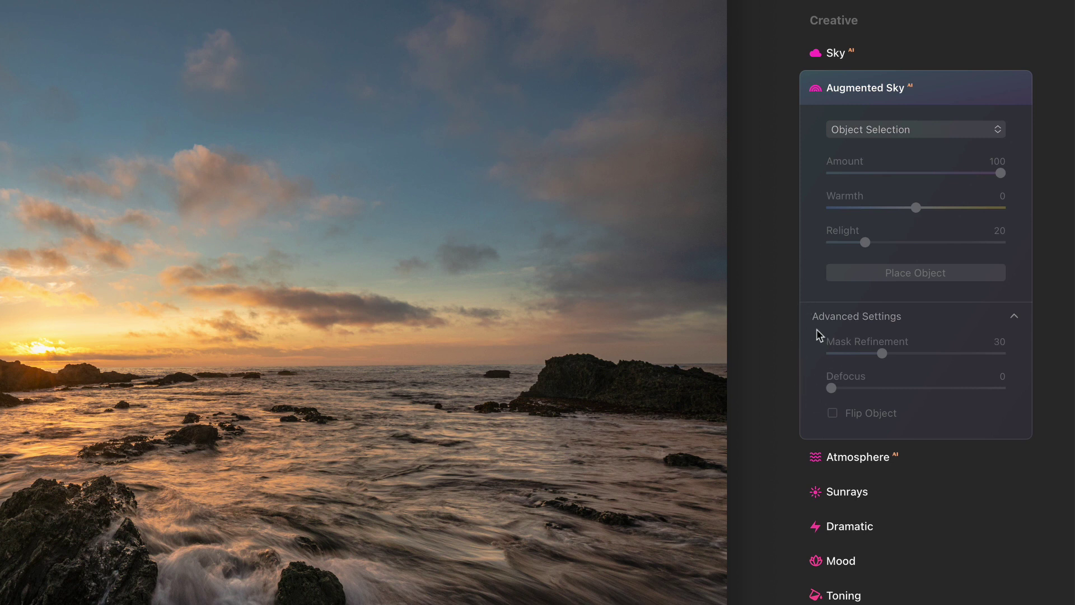
Add the Plane 2 object to the sky with Augmented Sky.
{"action": "left_click", "coordinate": [860, 127]}
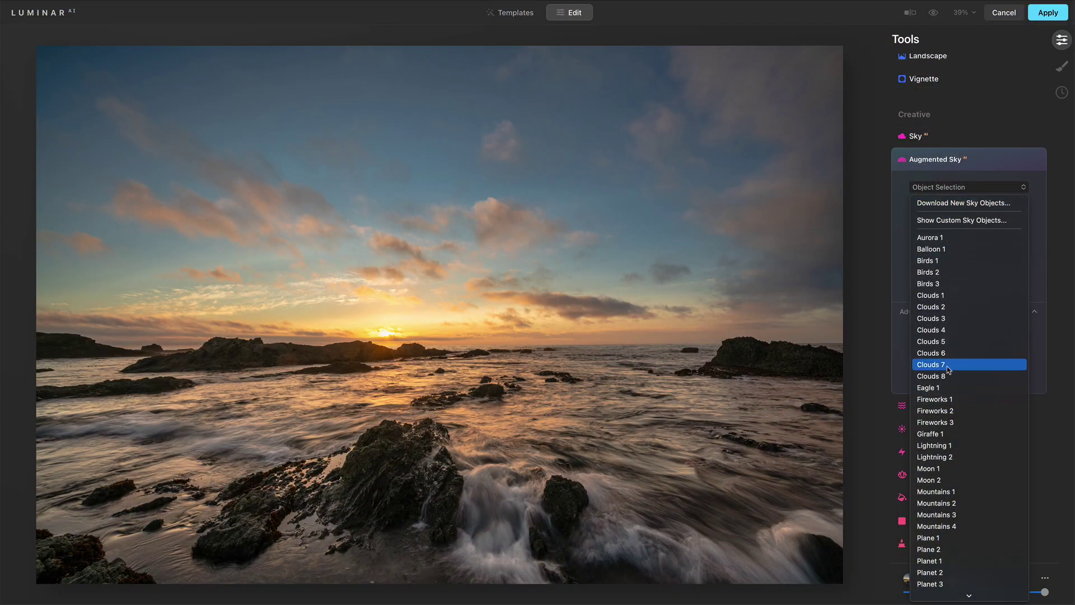
{"action": "scroll", "coordinate": [948, 366], "scroll_direction": "down", "scroll_amount": 3}
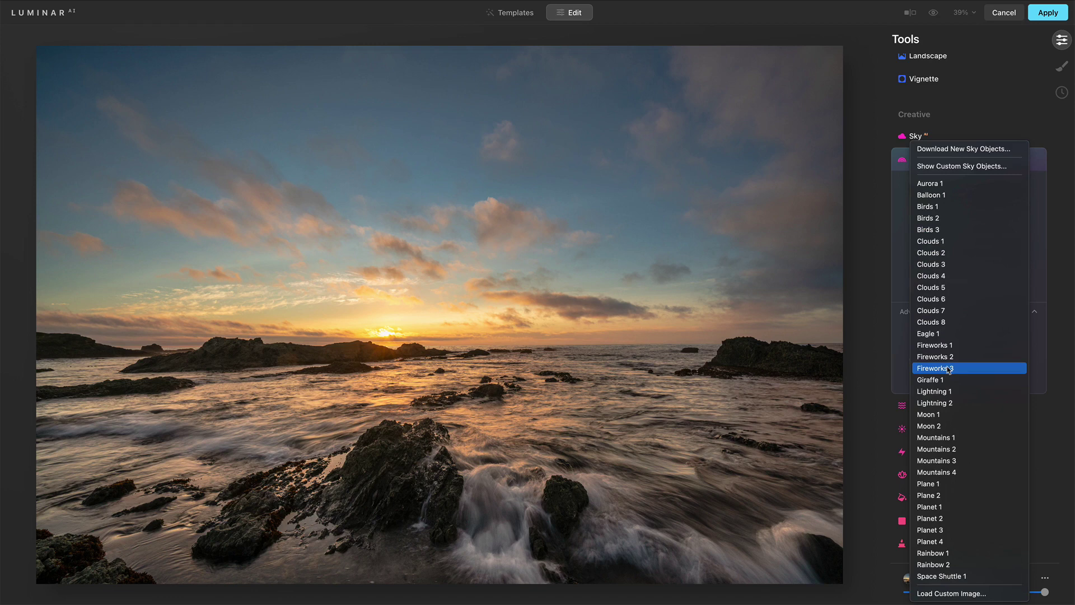
{"action": "left_click", "coordinate": [936, 496]}
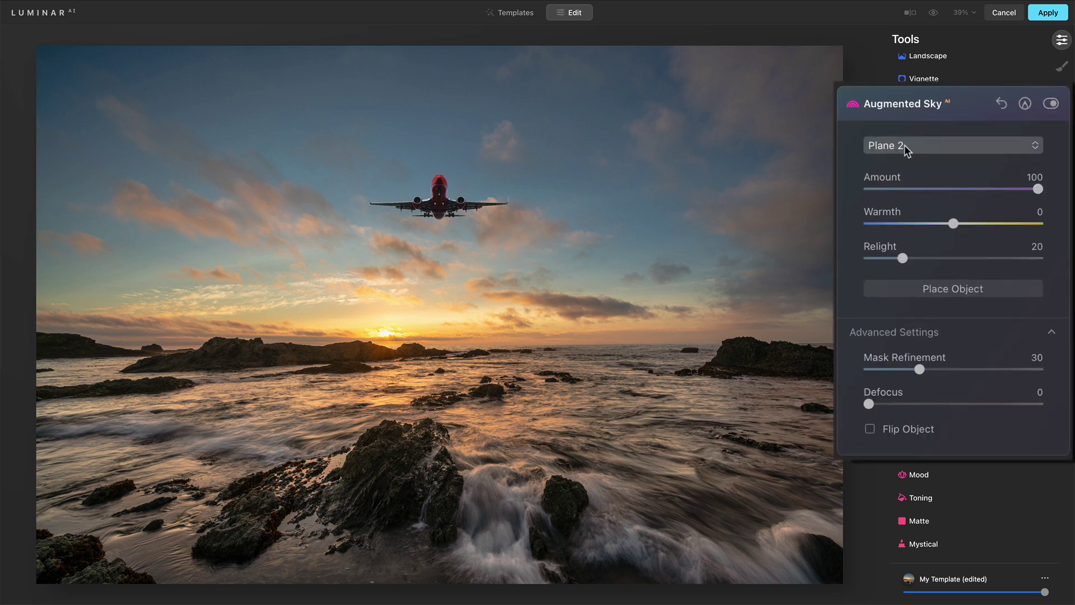
Tilt the plane slightly counterclockwise, enlarge it to about twice its size, and place it in the sky just above the setting sun.
{"action": "left_click", "coordinate": [904, 292]}
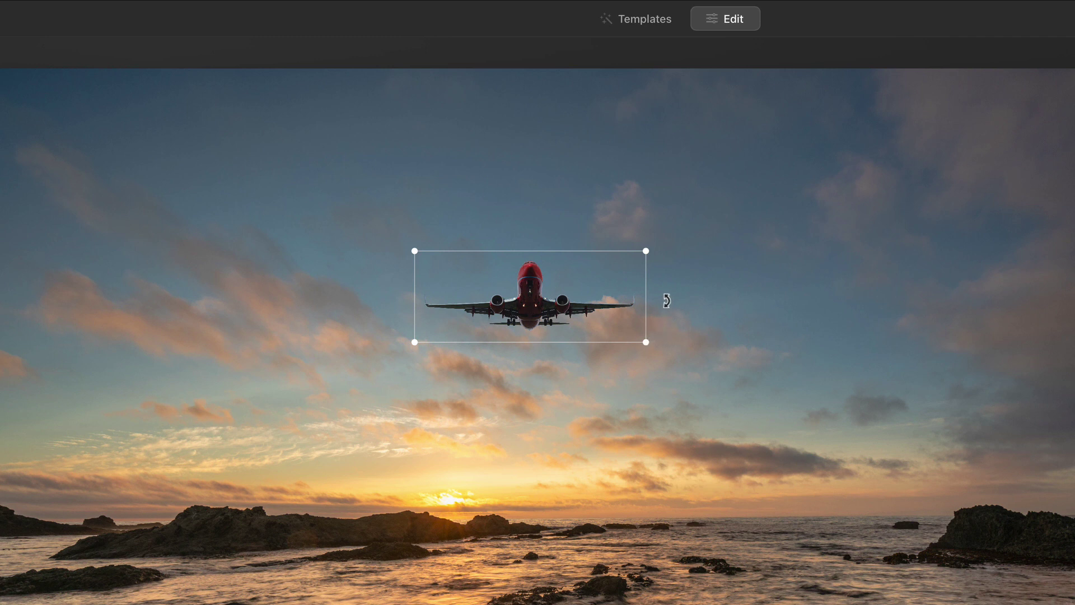
{"action": "left_click_drag", "start_coordinate": [658, 291], "coordinate": [658, 272]}
{"action": "left_click_drag", "start_coordinate": [650, 324], "coordinate": [887, 472]}
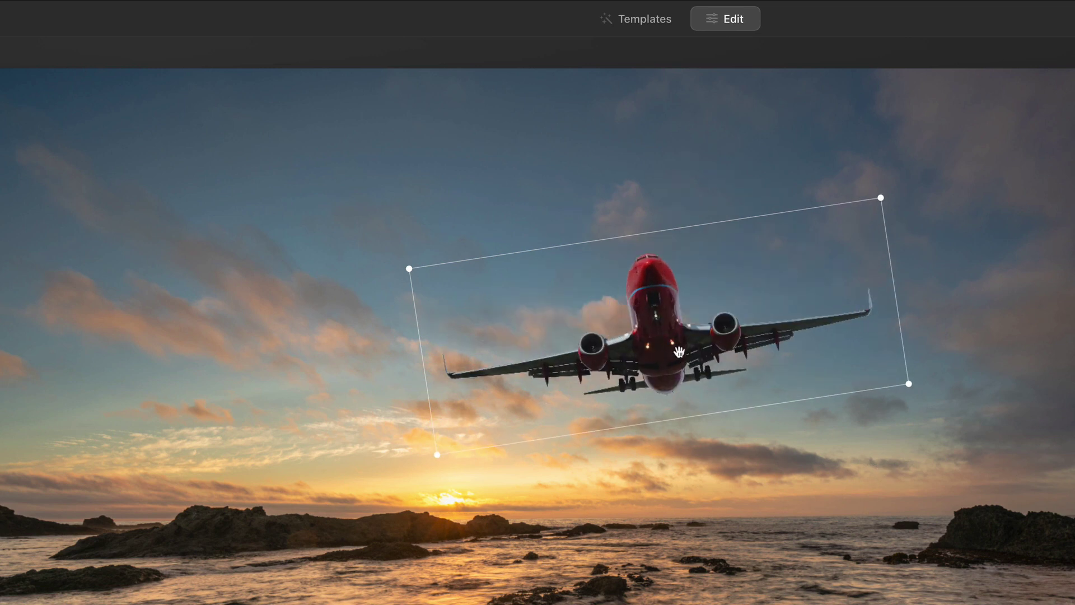
{"action": "left_click_drag", "start_coordinate": [679, 352], "coordinate": [601, 391]}
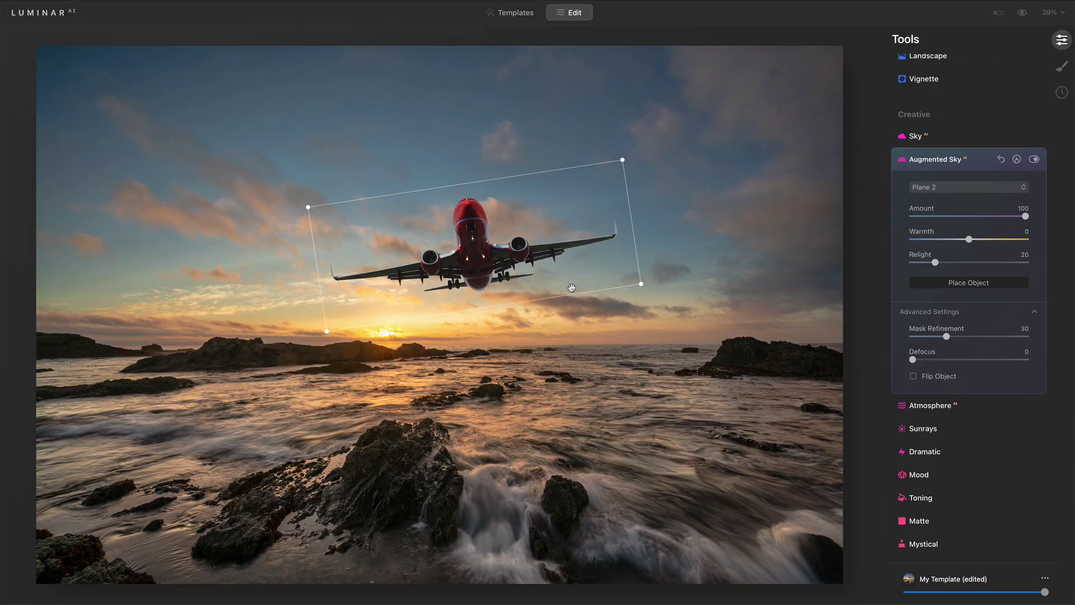
{"action": "left_click", "coordinate": [927, 284]}
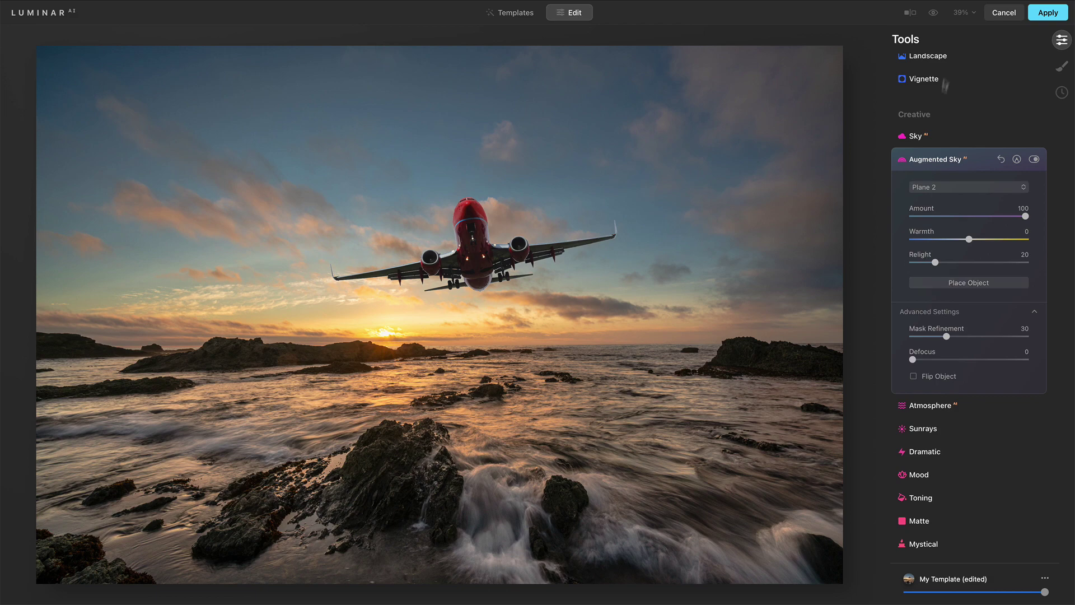
View the photo at 100% and try the plane's Amount at 51 before restoring it to 100.
{"action": "left_click", "coordinate": [962, 12]}
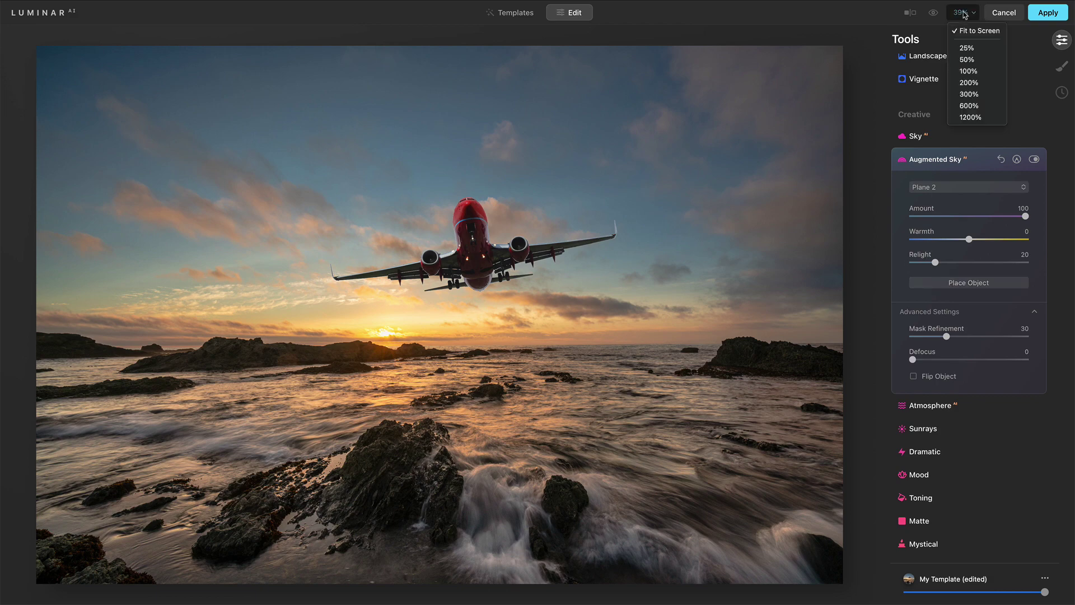
{"action": "left_click", "coordinate": [963, 71]}
{"action": "left_click_drag", "start_coordinate": [553, 171], "coordinate": [502, 293]}
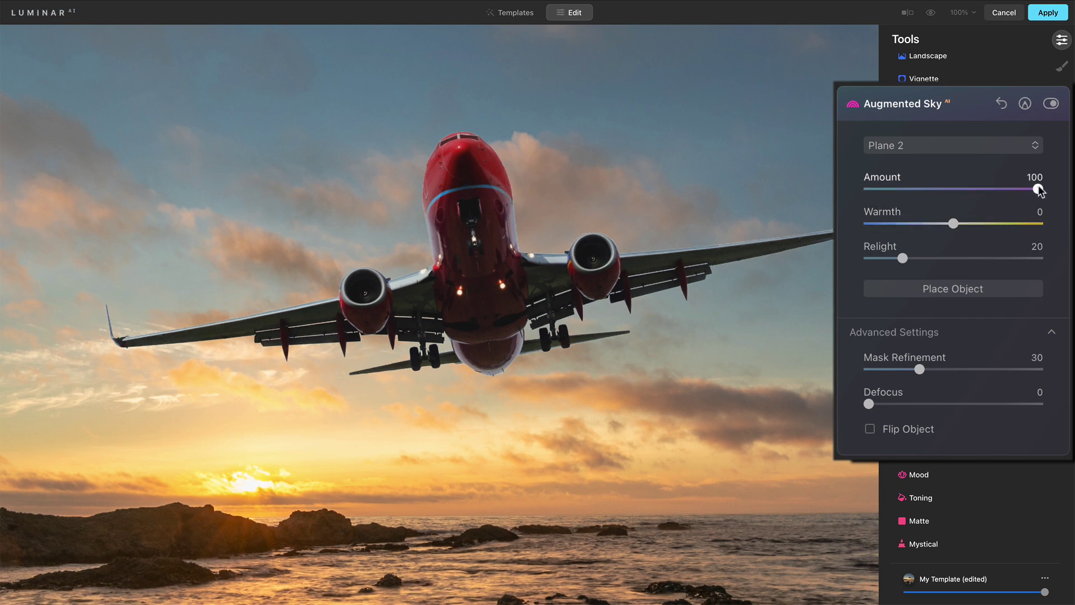
{"action": "left_click_drag", "start_coordinate": [1039, 191], "coordinate": [949, 192]}
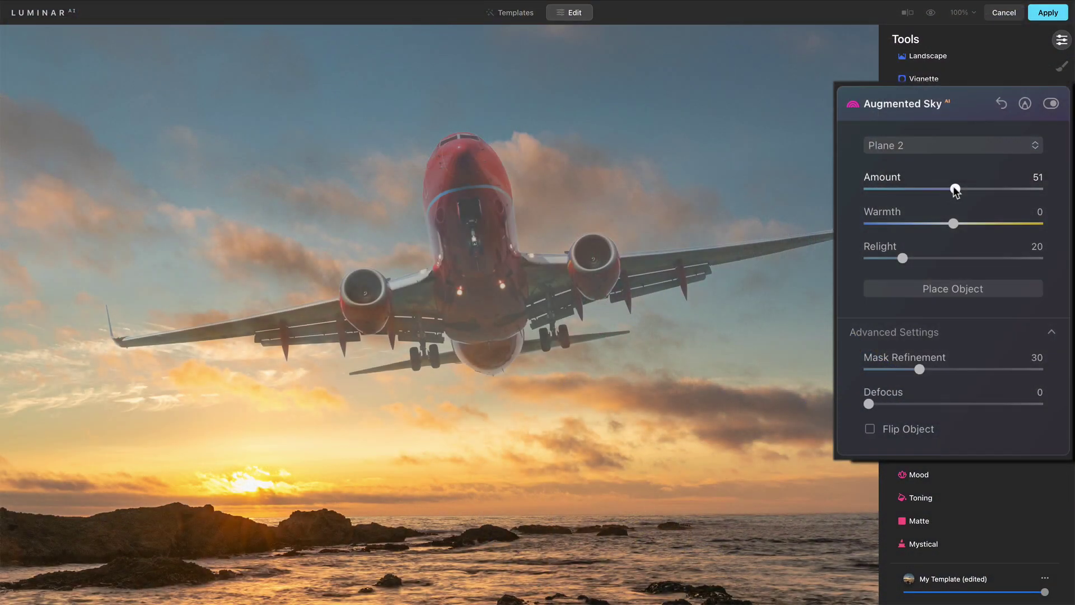
{"action": "left_click_drag", "start_coordinate": [955, 190], "coordinate": [1046, 201]}
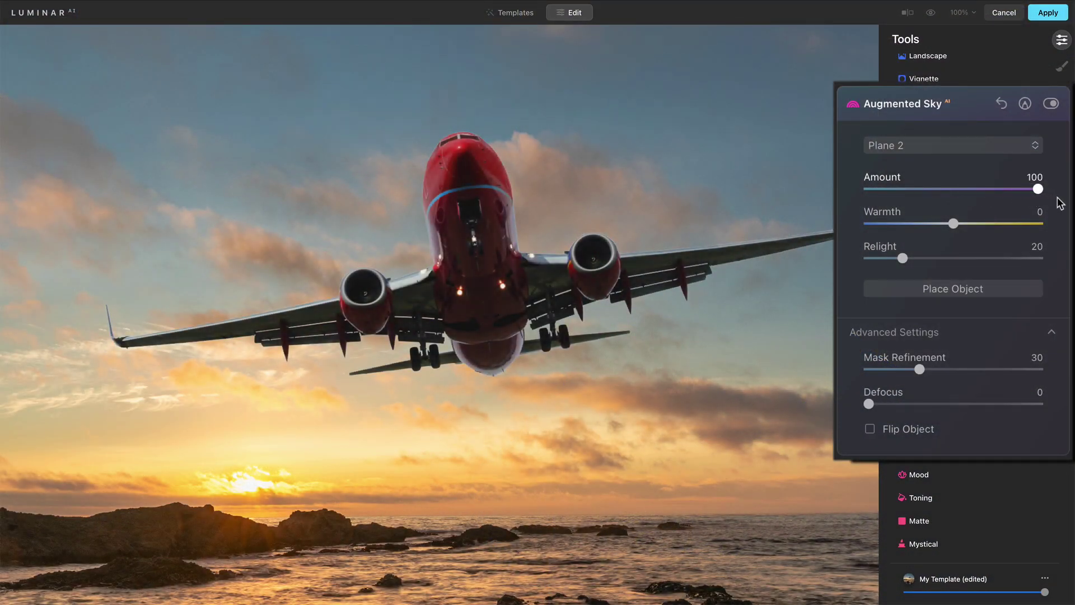
Warm up the plane's color by setting Warmth to 24.
{"action": "left_click_drag", "start_coordinate": [950, 224], "coordinate": [977, 234]}
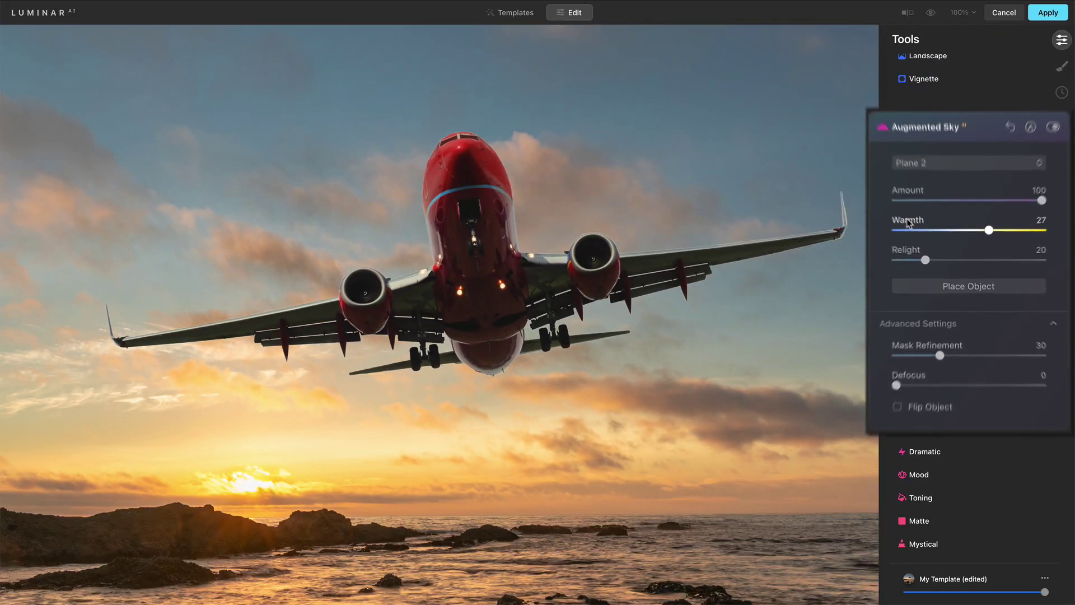
{"action": "mouse_move", "coordinate": [977, 224]}
{"action": "left_mouse_down"}
{"action": "mouse_move", "coordinate": [920, 224]}
{"action": "mouse_move", "coordinate": [985, 225]}
{"action": "mouse_move", "coordinate": [974, 223]}
{"action": "left_mouse_up"}
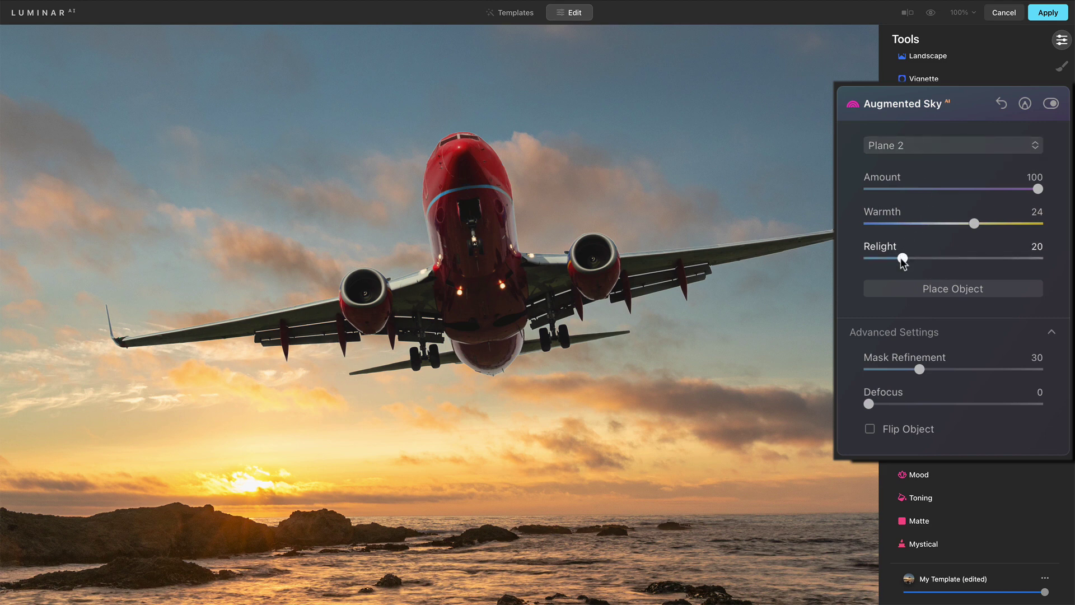
Try the plane's Relight at 38 and 63, resetting it to the default of 20 each time.
{"action": "left_click_drag", "start_coordinate": [902, 260], "coordinate": [933, 261]}
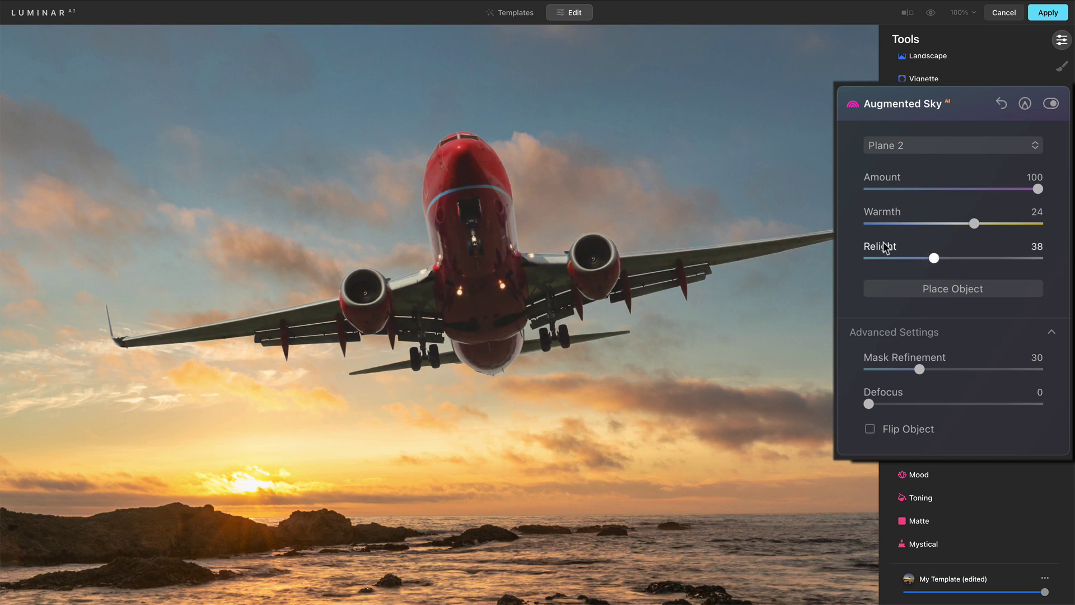
{"action": "double_click", "coordinate": [883, 242]}
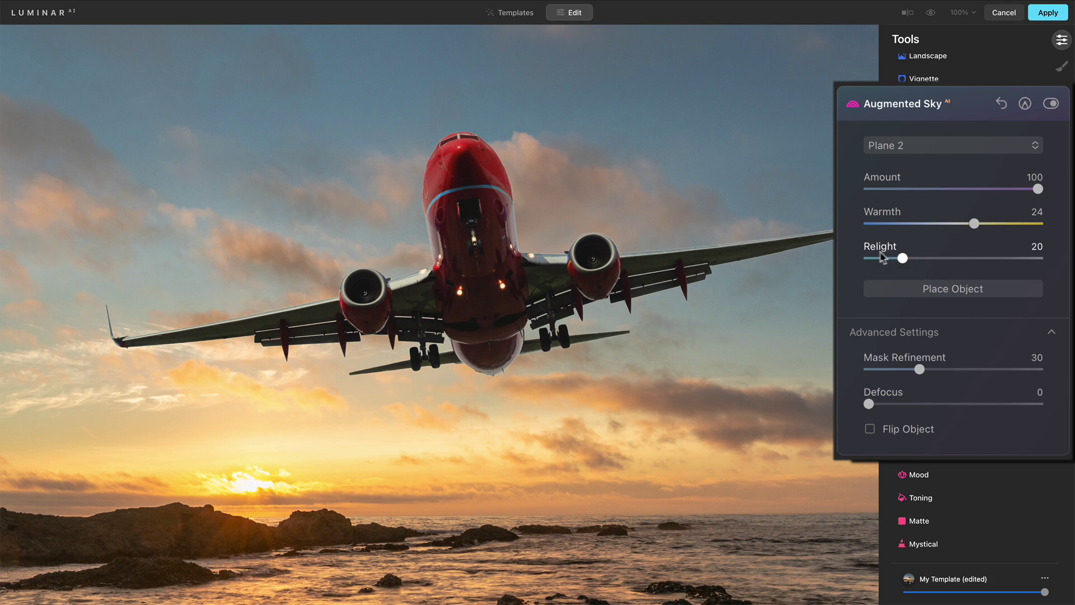
{"action": "left_click_drag", "start_coordinate": [907, 262], "coordinate": [981, 263]}
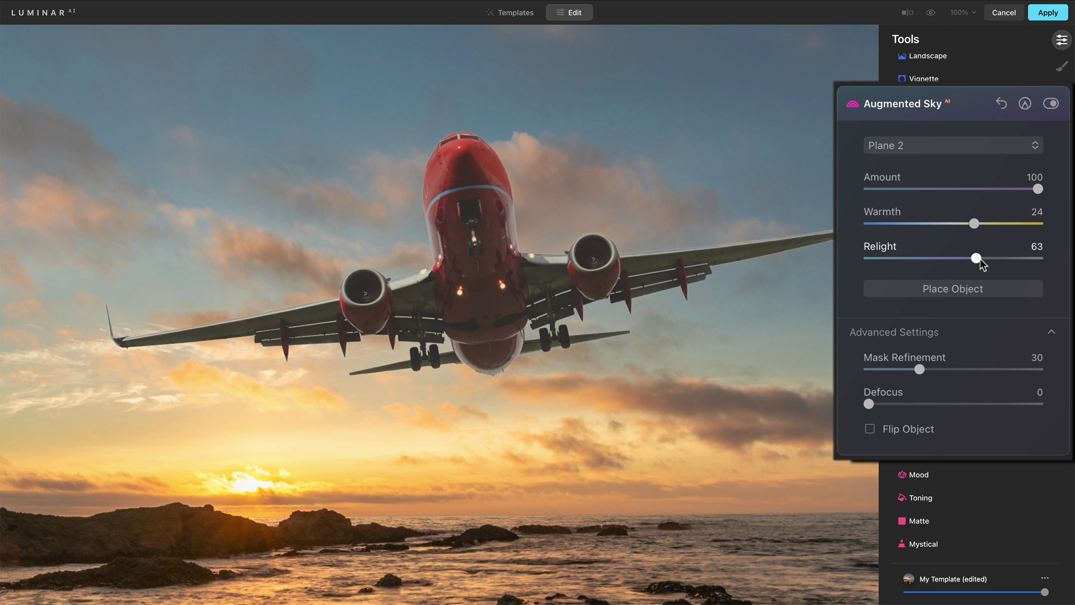
{"action": "double_click", "coordinate": [875, 249]}
Inspect the plane's edges up close at several Mask Refinement strengths from 0 to 65 and settle on 29.
{"action": "left_click", "coordinate": [697, 290]}
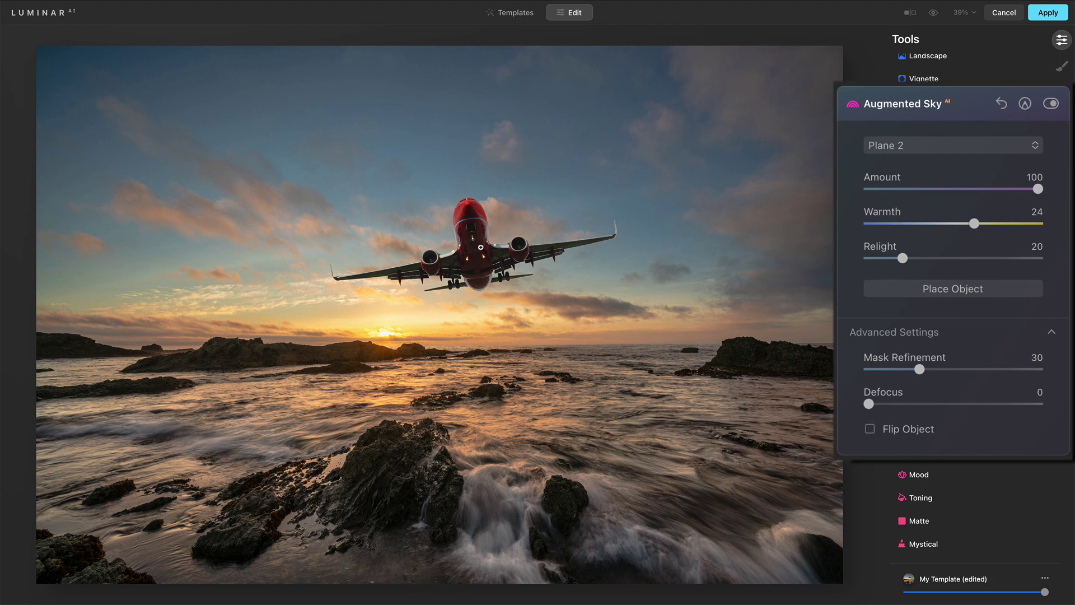
{"action": "left_click", "coordinate": [481, 247]}
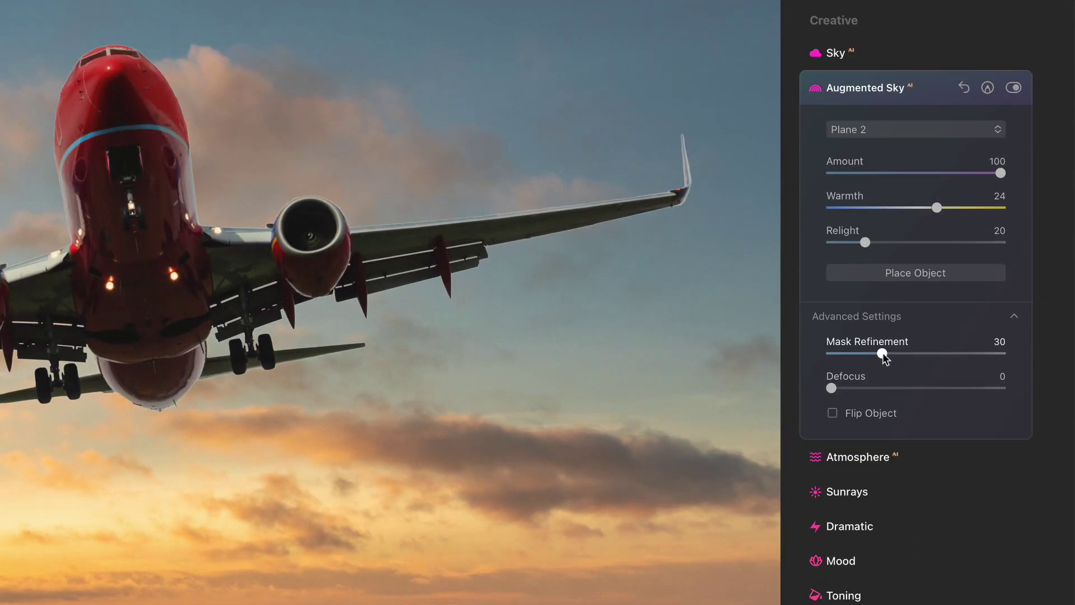
{"action": "left_click_drag", "start_coordinate": [946, 336], "coordinate": [941, 337]}
{"action": "left_click_drag", "start_coordinate": [871, 354], "coordinate": [823, 358]}
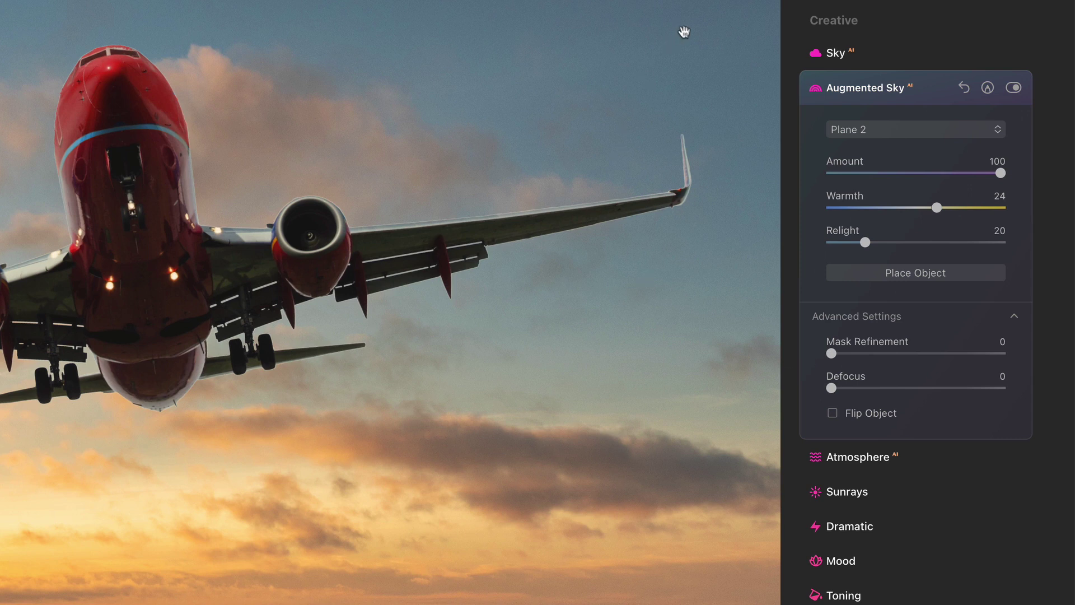
{"action": "left_click", "coordinate": [870, 353]}
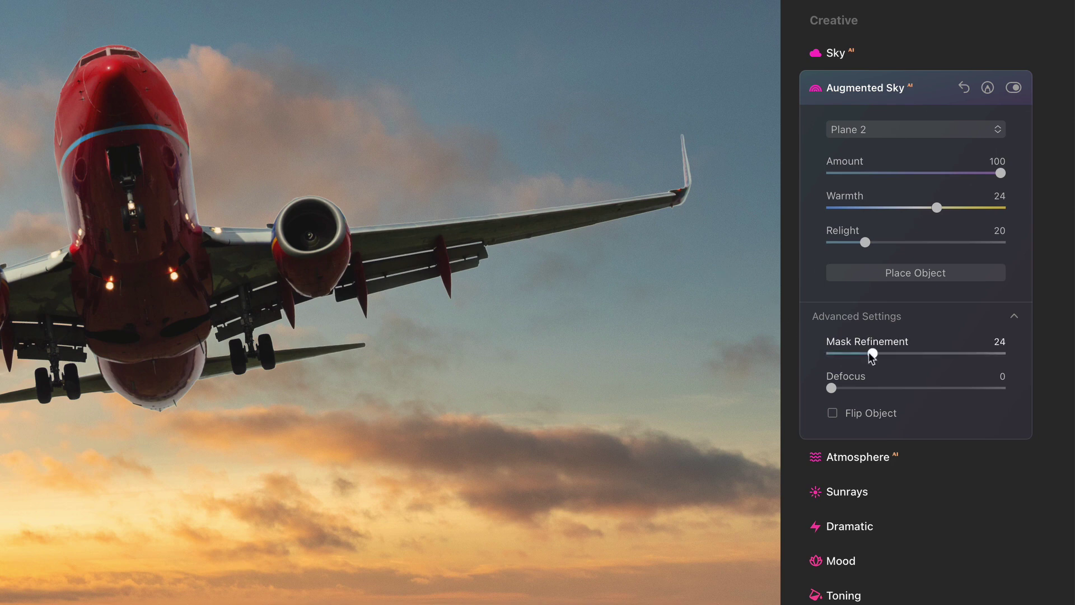
{"action": "left_click", "coordinate": [915, 354]}
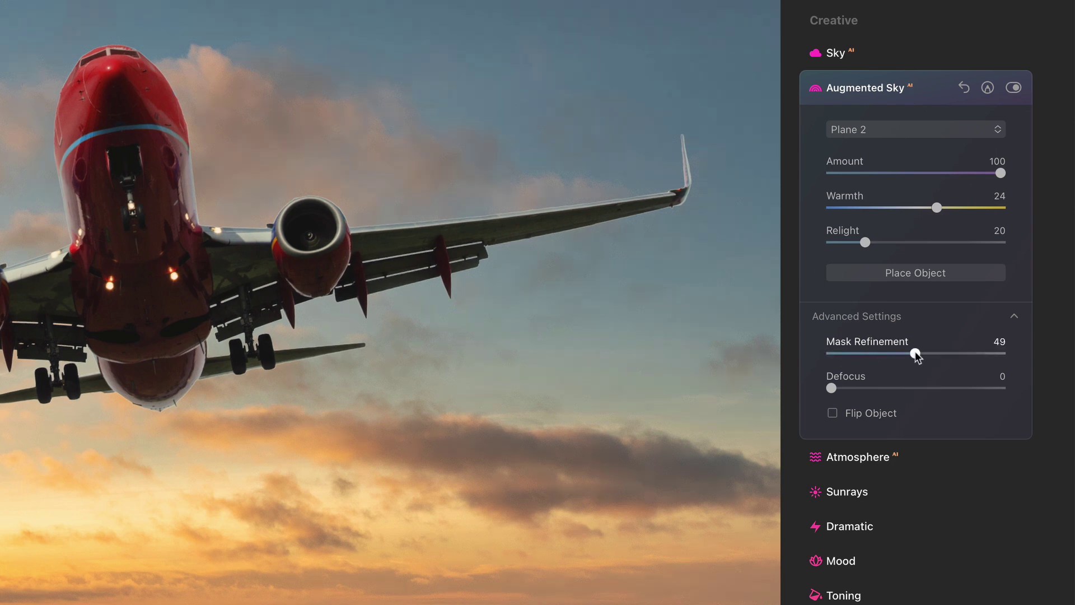
{"action": "left_click", "coordinate": [944, 354]}
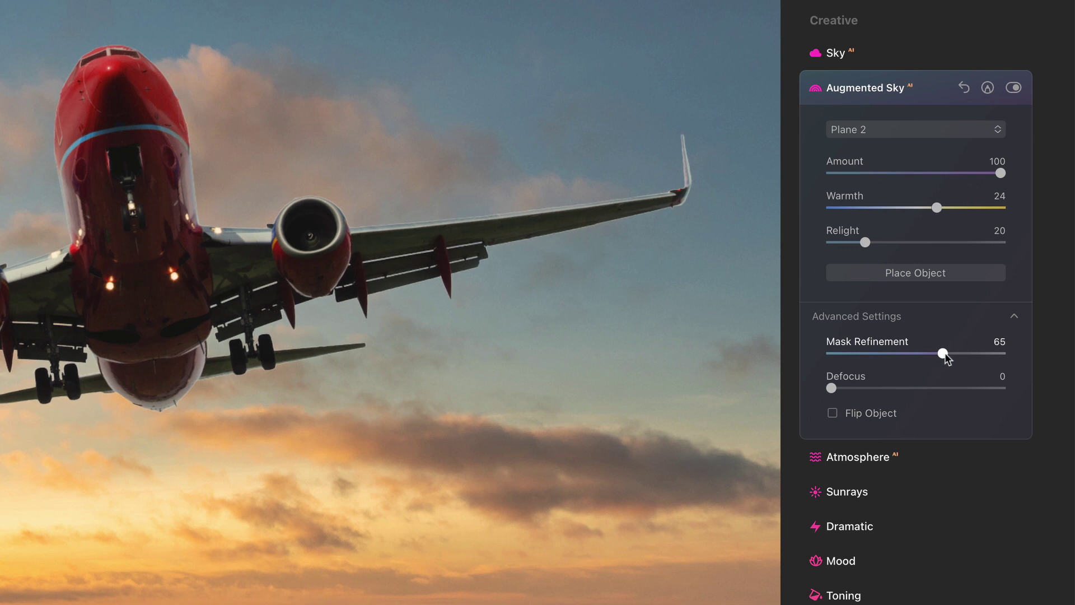
{"action": "left_click", "coordinate": [892, 353]}
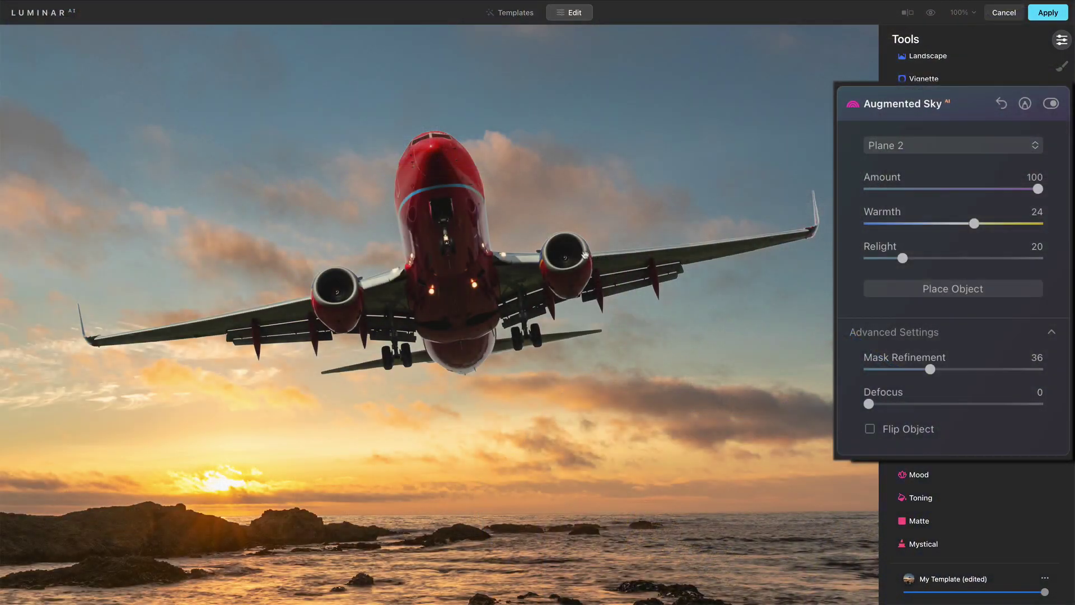
{"action": "mouse_move", "coordinate": [912, 374]}
{"action": "left_mouse_down"}
{"action": "mouse_move", "coordinate": [963, 372]}
{"action": "mouse_move", "coordinate": [919, 374]}
{"action": "left_mouse_up"}
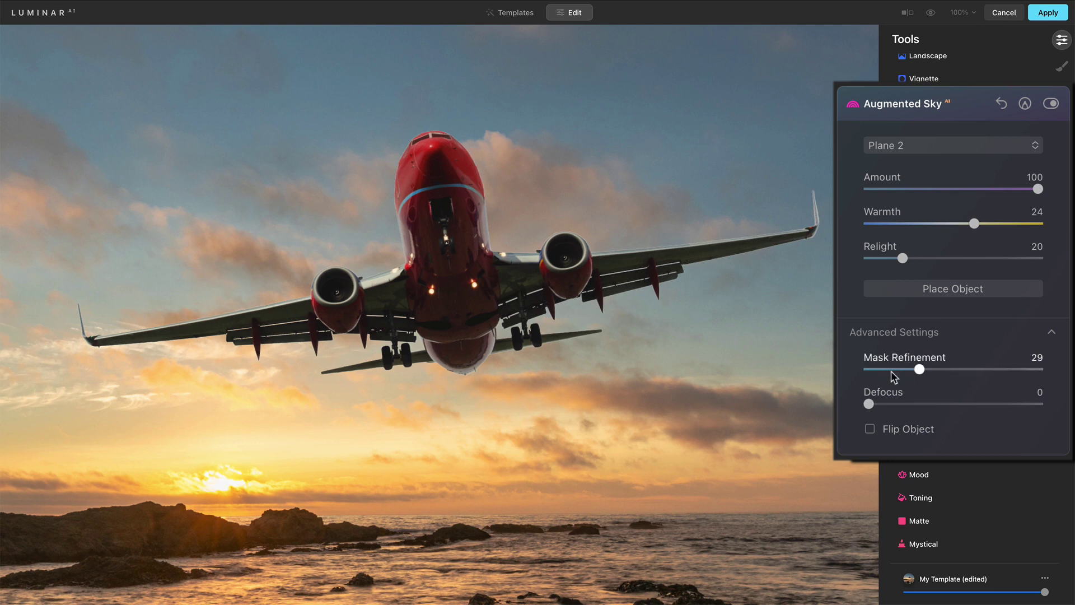
Try a Defocus of 27 and the Flip Object option on the plane, restoring Defocus to 0 and leaving the flip off.
{"action": "mouse_move", "coordinate": [900, 406]}
{"action": "left_mouse_down"}
{"action": "mouse_move", "coordinate": [996, 408]}
{"action": "mouse_move", "coordinate": [902, 411]}
{"action": "mouse_move", "coordinate": [915, 404]}
{"action": "left_mouse_up"}
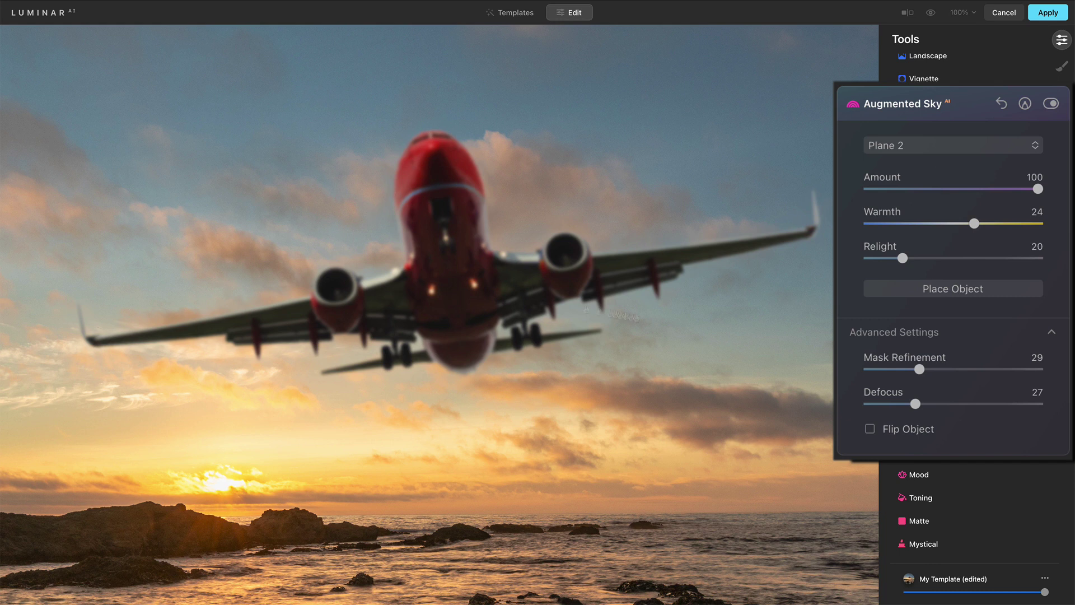
{"action": "left_click_drag", "start_coordinate": [915, 406], "coordinate": [860, 410]}
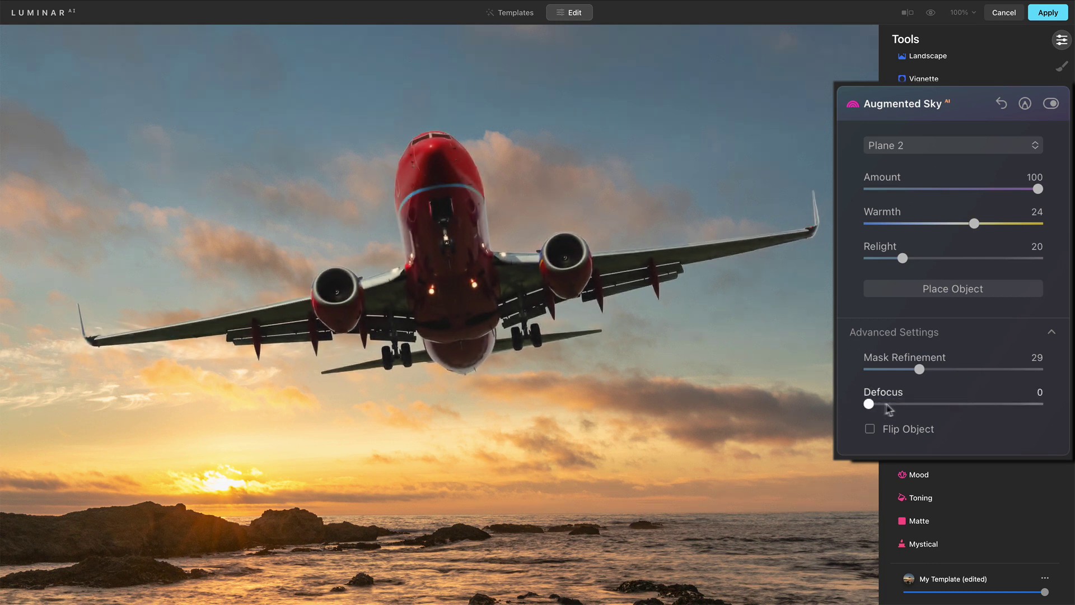
{"action": "left_click", "coordinate": [871, 432]}
{"action": "left_click", "coordinate": [871, 432]}
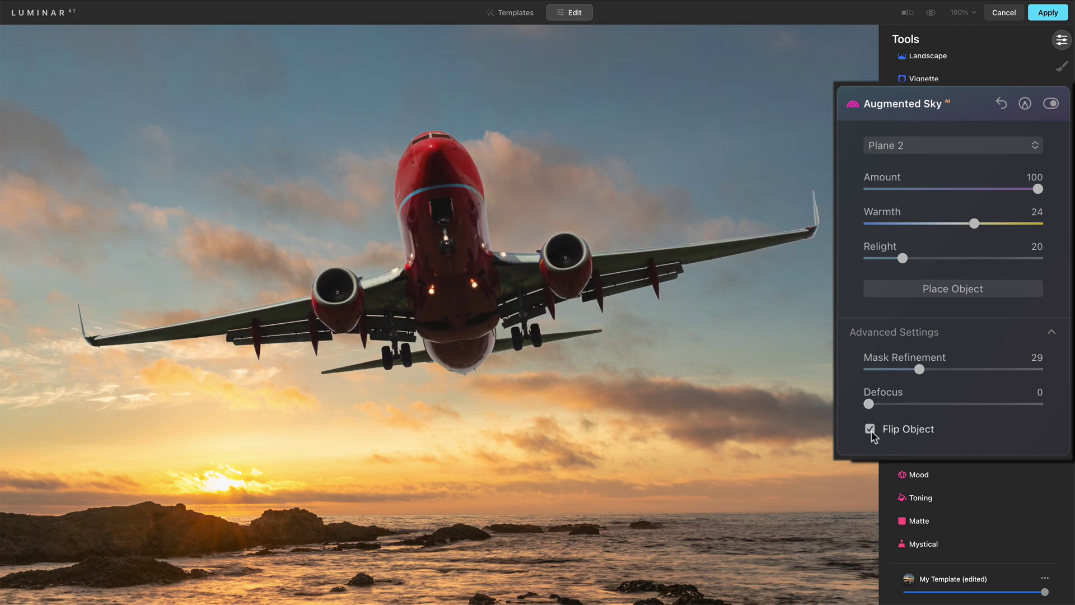
{"action": "left_click", "coordinate": [871, 432]}
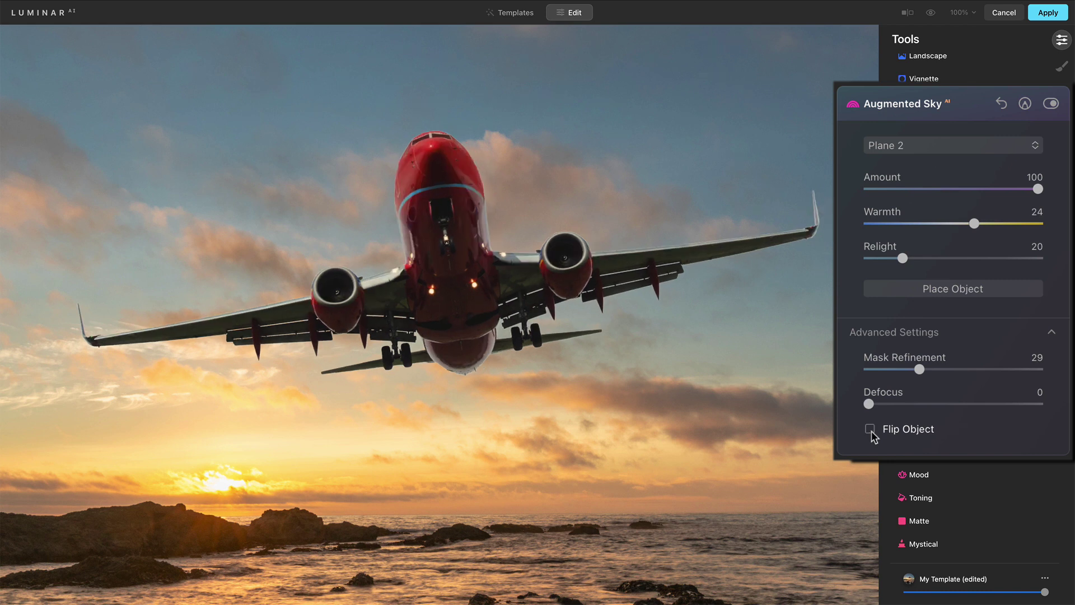
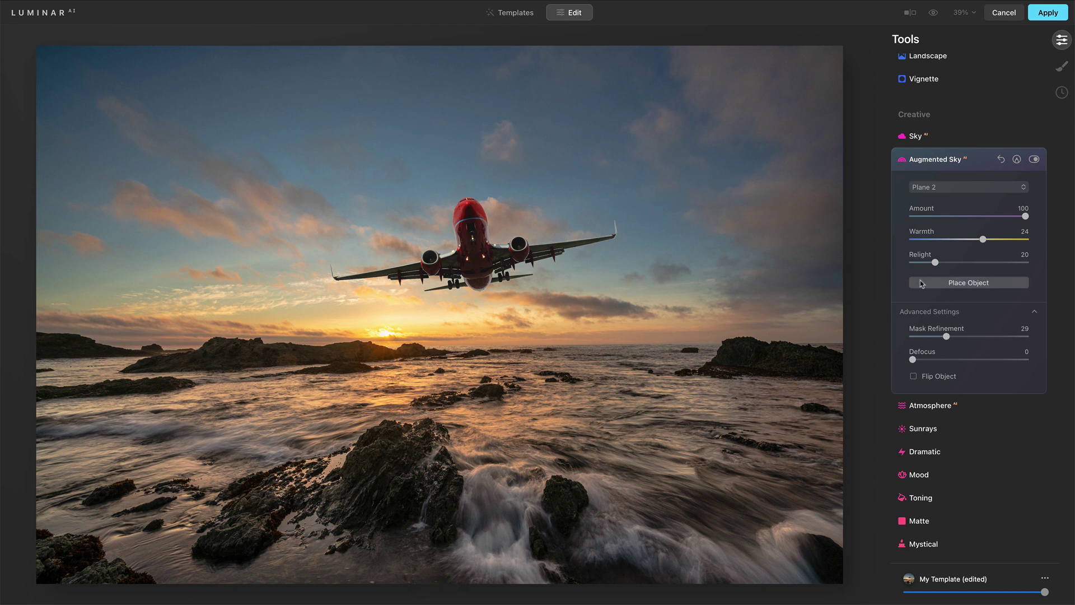
Reopen object placement and move the plane down to the horizon so its lower part sits behind the rocks and sea.
{"action": "left_click", "coordinate": [921, 283]}
{"action": "left_click_drag", "start_coordinate": [471, 238], "coordinate": [485, 272]}
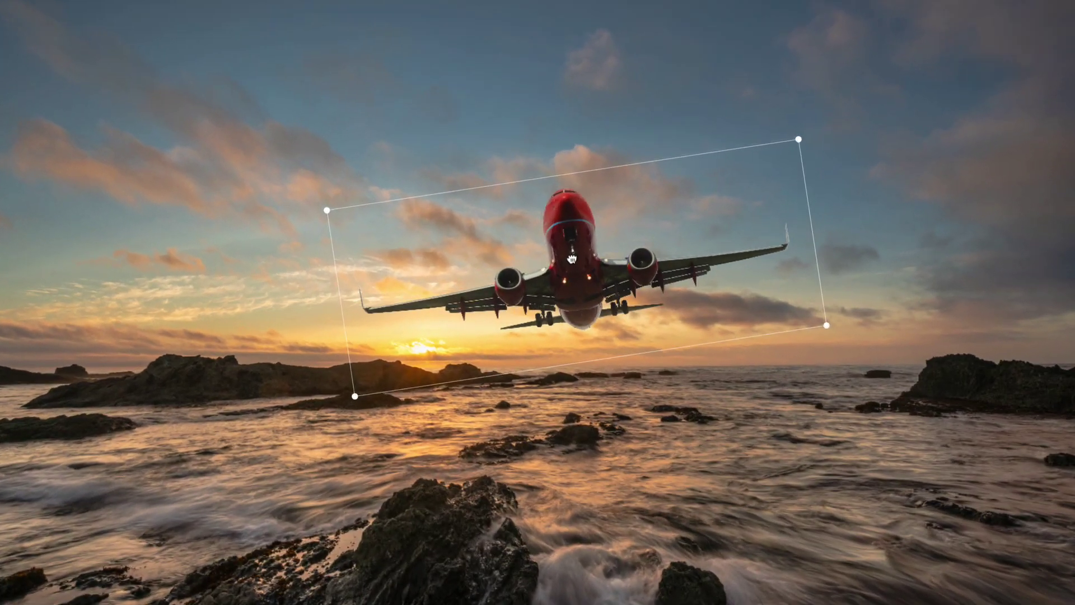
{"action": "left_click_drag", "start_coordinate": [571, 259], "coordinate": [591, 314]}
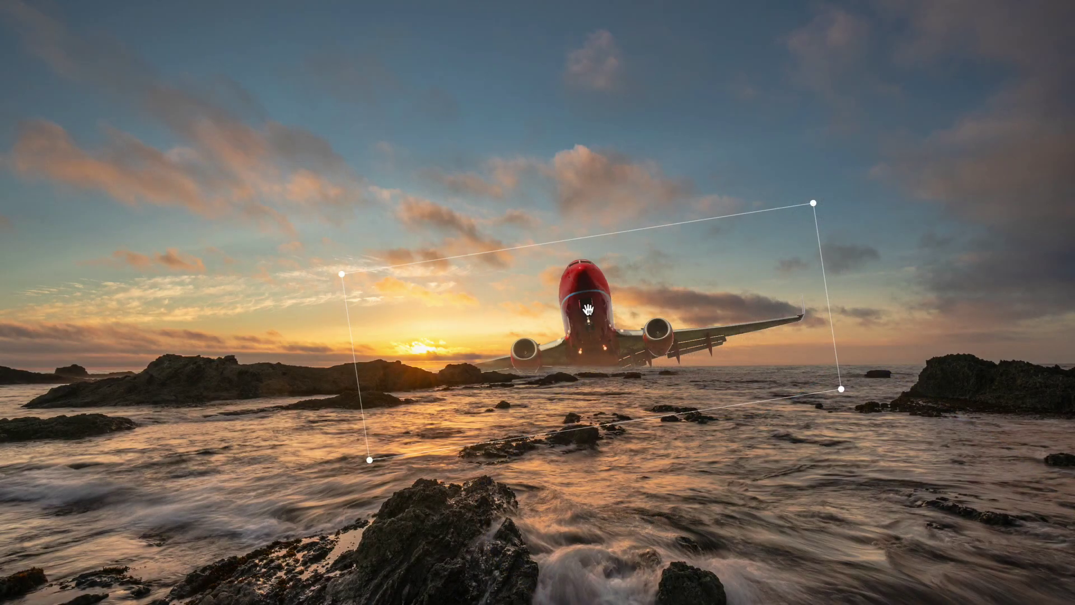
Fine-tune the plane's position over the horizon and finish placing it.
{"action": "left_click_drag", "start_coordinate": [588, 311], "coordinate": [587, 290]}
{"action": "left_click_drag", "start_coordinate": [812, 184], "coordinate": [830, 195]}
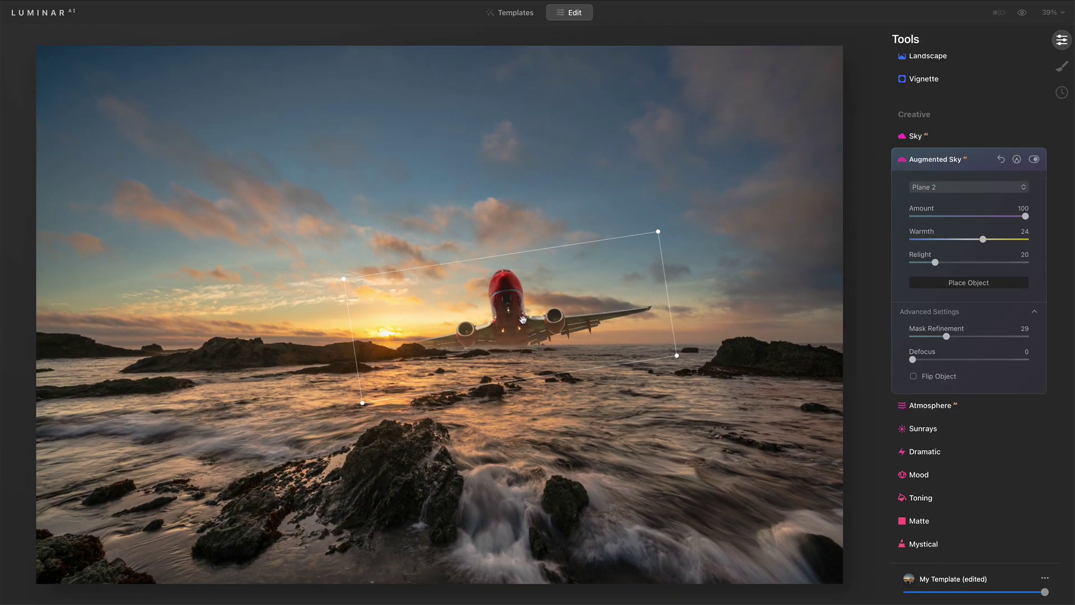
{"action": "left_click", "coordinate": [913, 283]}
Inspect the plane's lower edge at 100% zoom with Mask Refinement at 48 and 69, and restore it to 29.
{"action": "double_click", "coordinate": [520, 343]}
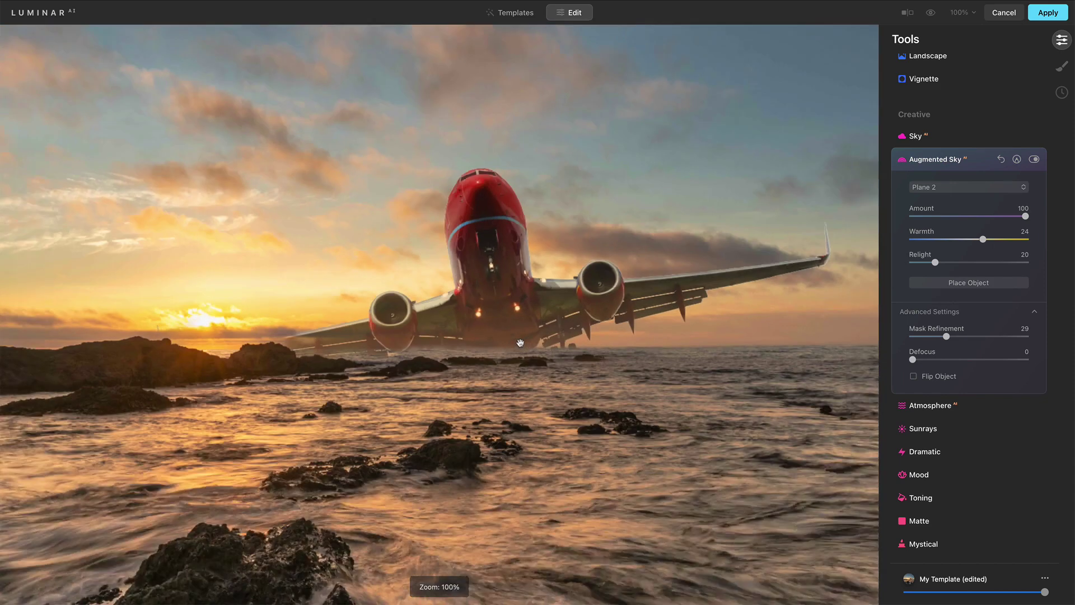
{"action": "left_click", "coordinate": [969, 337]}
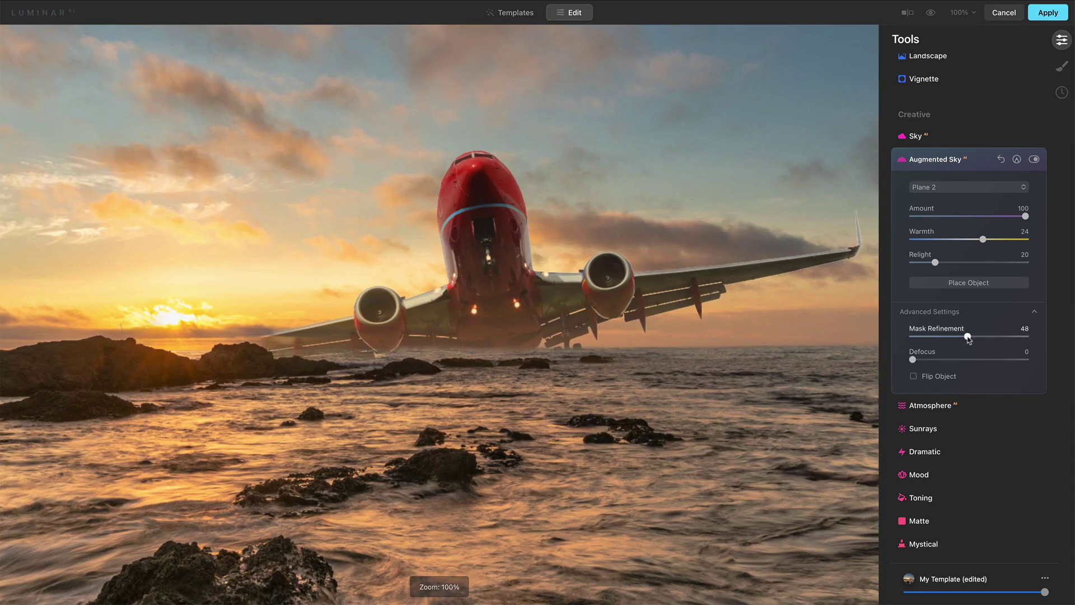
{"action": "left_click", "coordinate": [993, 338]}
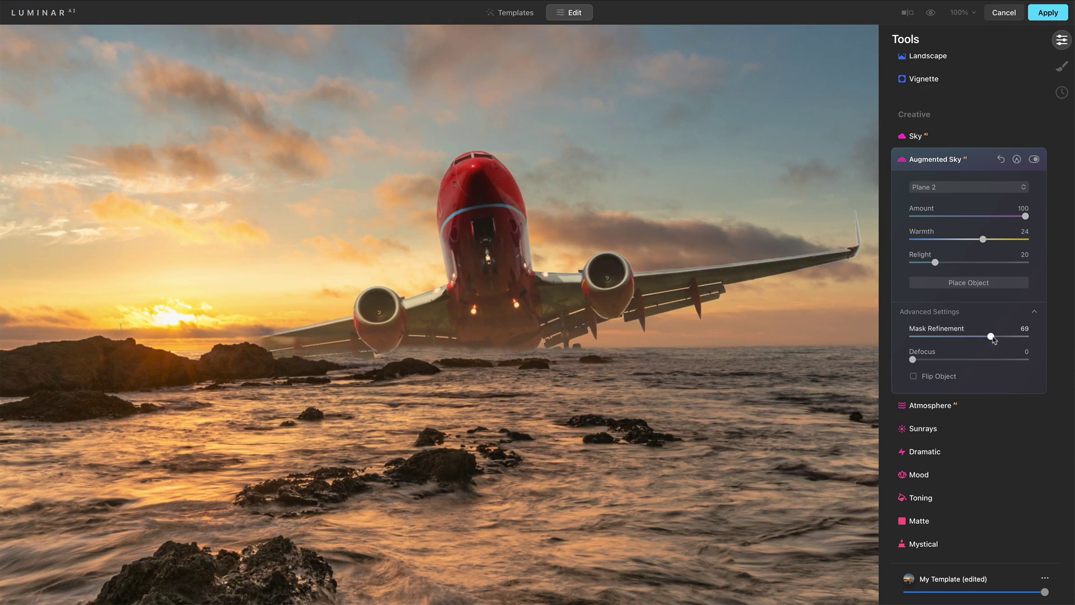
{"action": "left_click", "coordinate": [933, 337]}
{"action": "left_click_drag", "start_coordinate": [934, 337], "coordinate": [945, 337]}
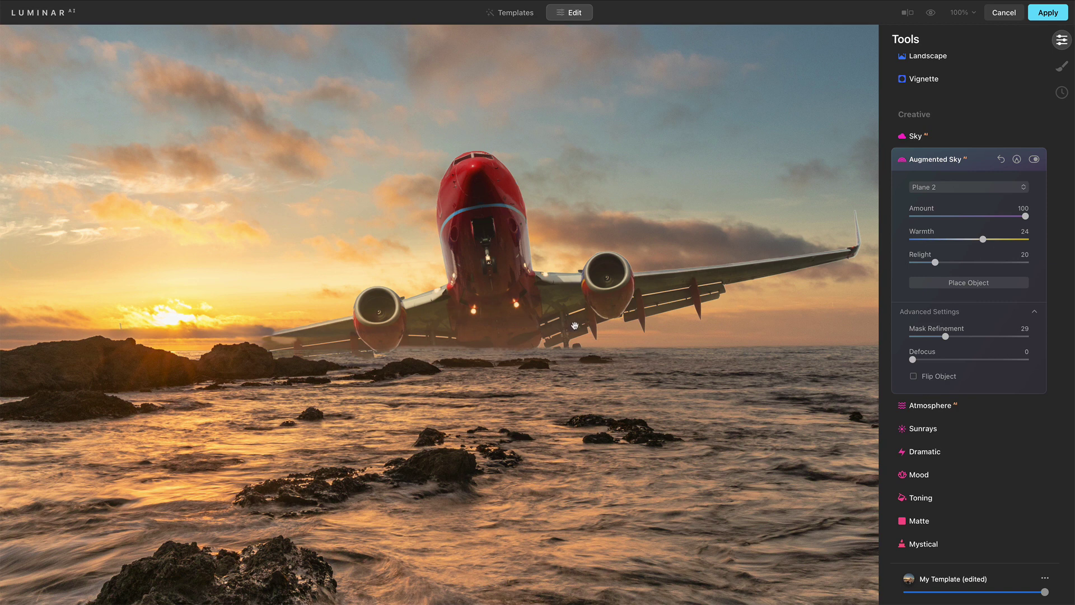
Reopen object placement, move the plane back up into the open sky above the sun, and finish placing it.
{"action": "left_click", "coordinate": [947, 281]}
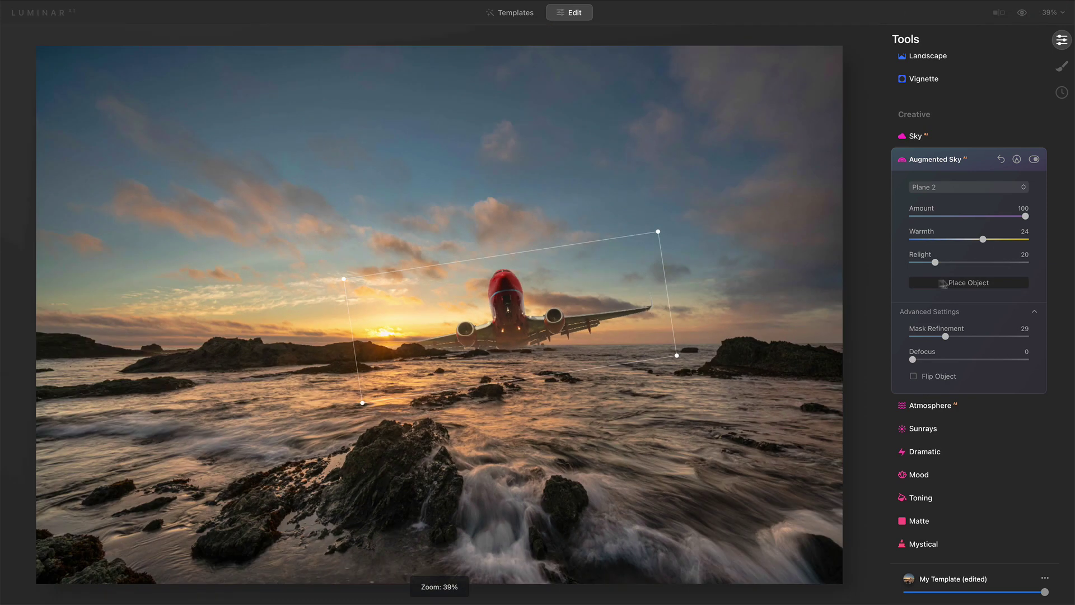
{"action": "left_click_drag", "start_coordinate": [530, 322], "coordinate": [510, 242]}
{"action": "left_click", "coordinate": [933, 283]}
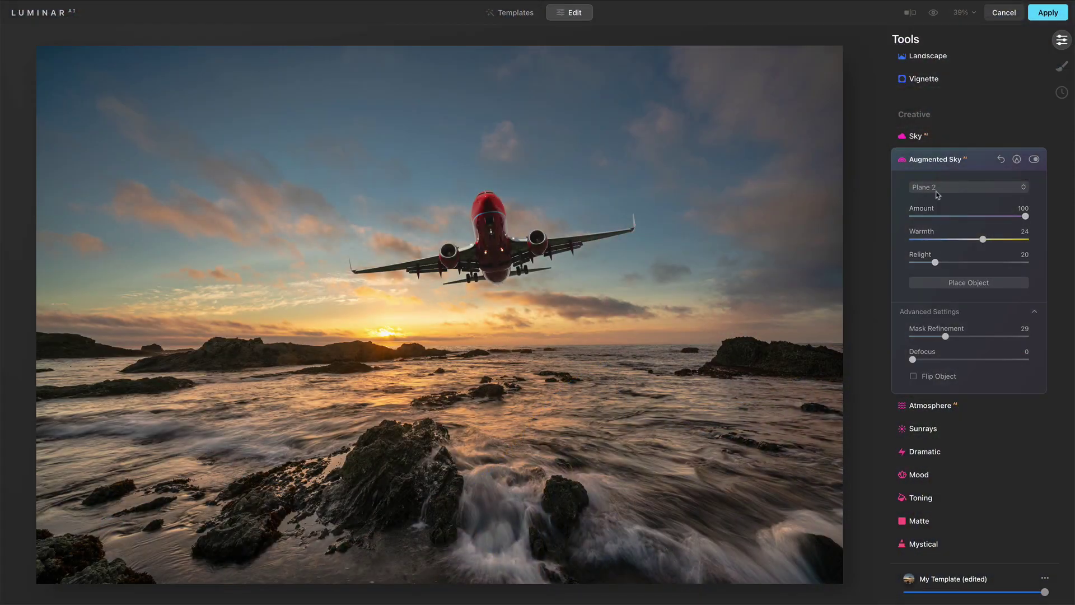
Replace the plane with the Fireworks 1 object and enlarge it above the horizon.
{"action": "left_click", "coordinate": [938, 191]}
{"action": "scroll", "coordinate": [938, 190], "scroll_direction": "up", "scroll_amount": 3}
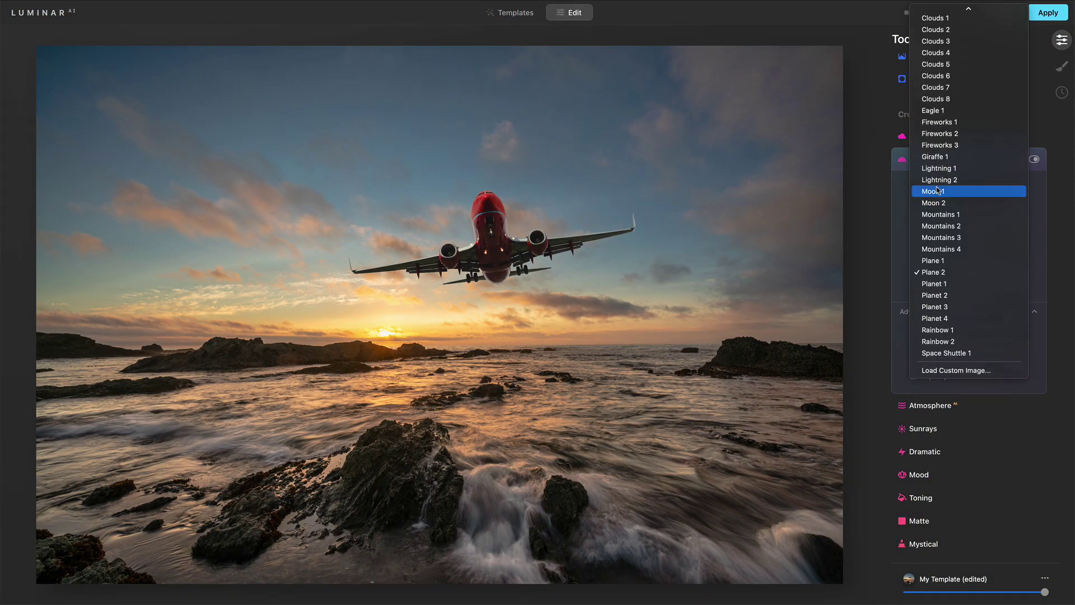
{"action": "left_click", "coordinate": [945, 122]}
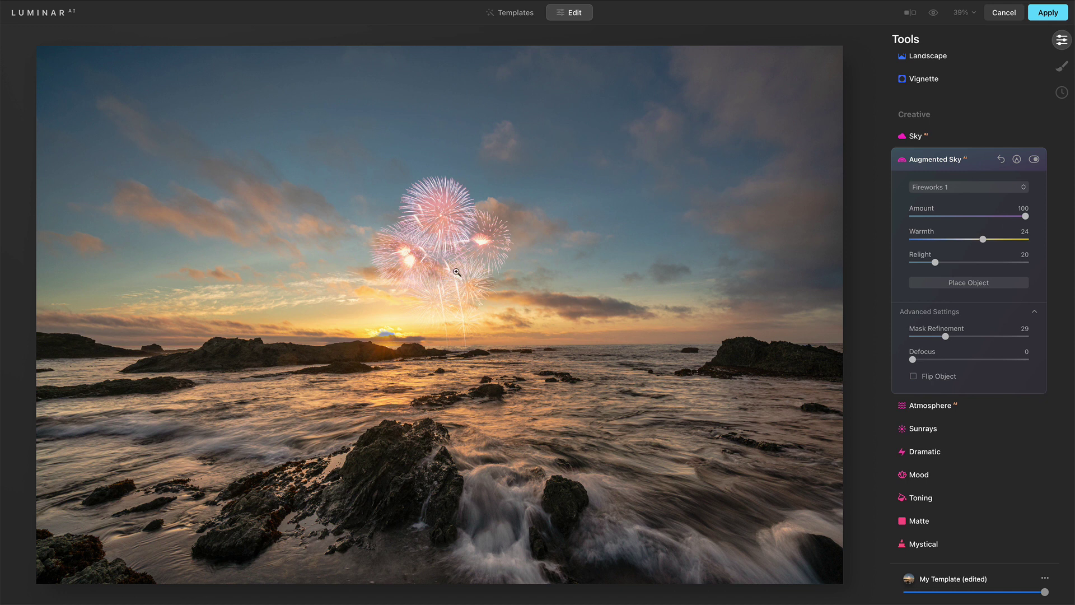
{"action": "left_click", "coordinate": [932, 283]}
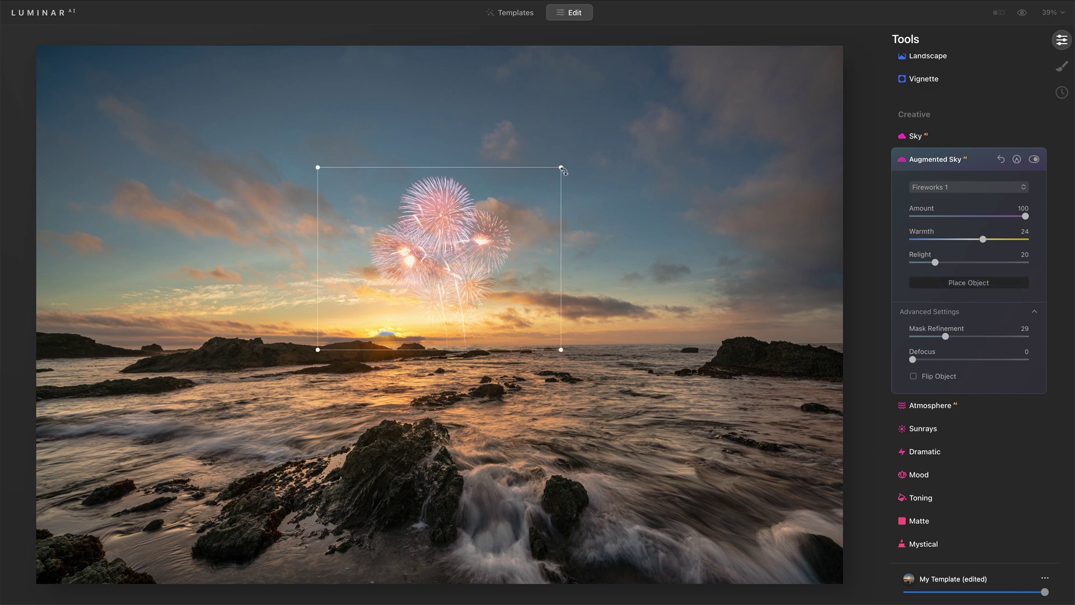
{"action": "left_click_drag", "start_coordinate": [561, 168], "coordinate": [636, 111]}
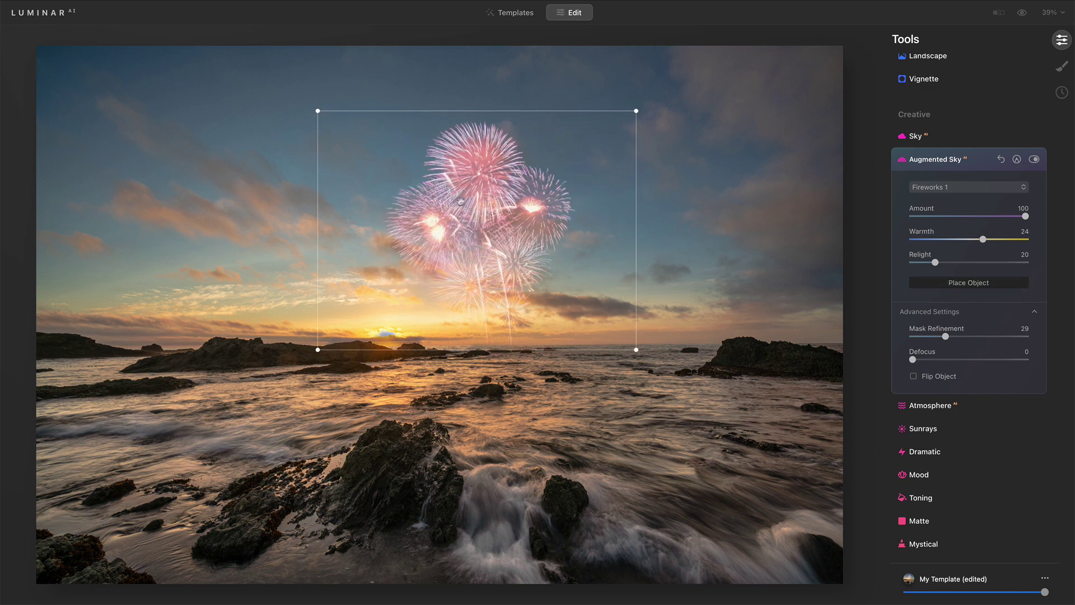
Try the fireworks in the clearer sky away from the sun, and settle them with their base on the horizon near the sun.
{"action": "left_click_drag", "start_coordinate": [452, 205], "coordinate": [589, 195]}
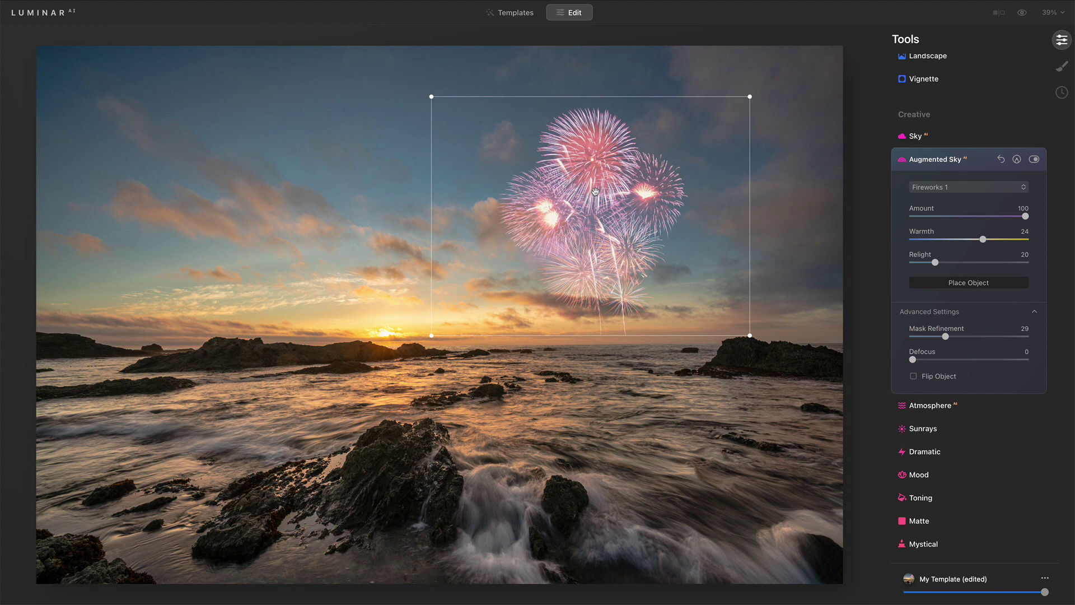
{"action": "left_click_drag", "start_coordinate": [596, 192], "coordinate": [574, 179]}
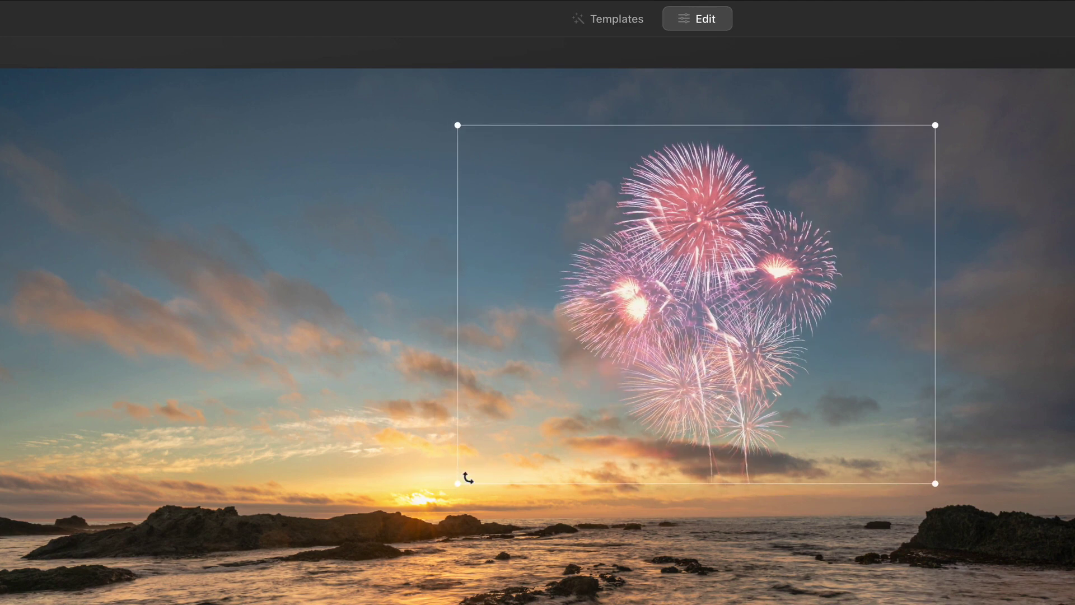
{"action": "left_click_drag", "start_coordinate": [704, 318], "coordinate": [619, 357]}
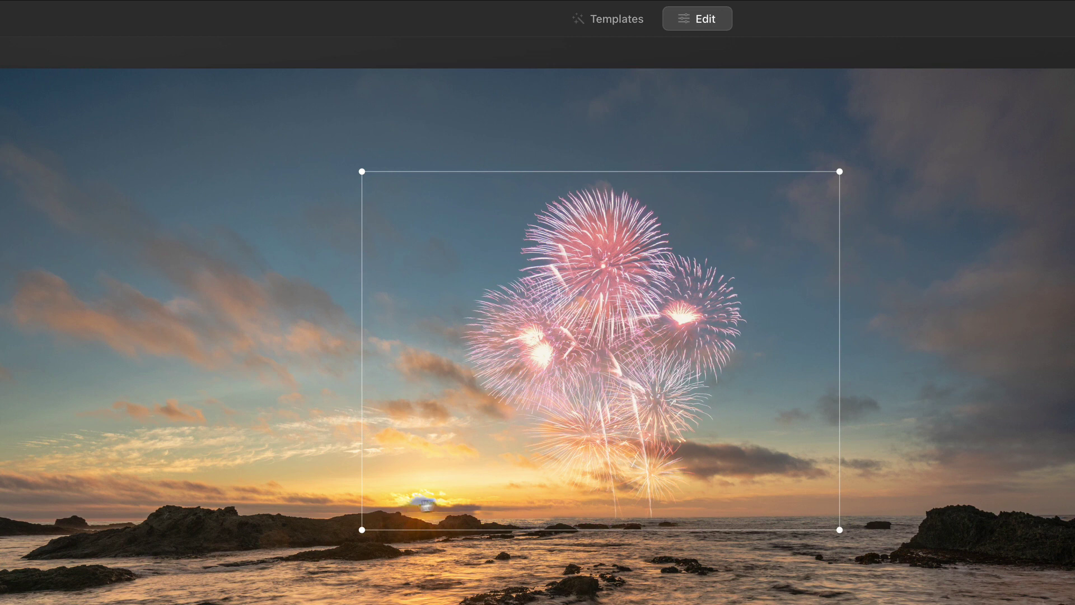
{"action": "mouse_move", "coordinate": [546, 431]}
{"action": "left_mouse_down"}
{"action": "mouse_move", "coordinate": [676, 391]}
{"action": "mouse_move", "coordinate": [631, 393]}
{"action": "mouse_move", "coordinate": [554, 429]}
{"action": "left_mouse_up"}
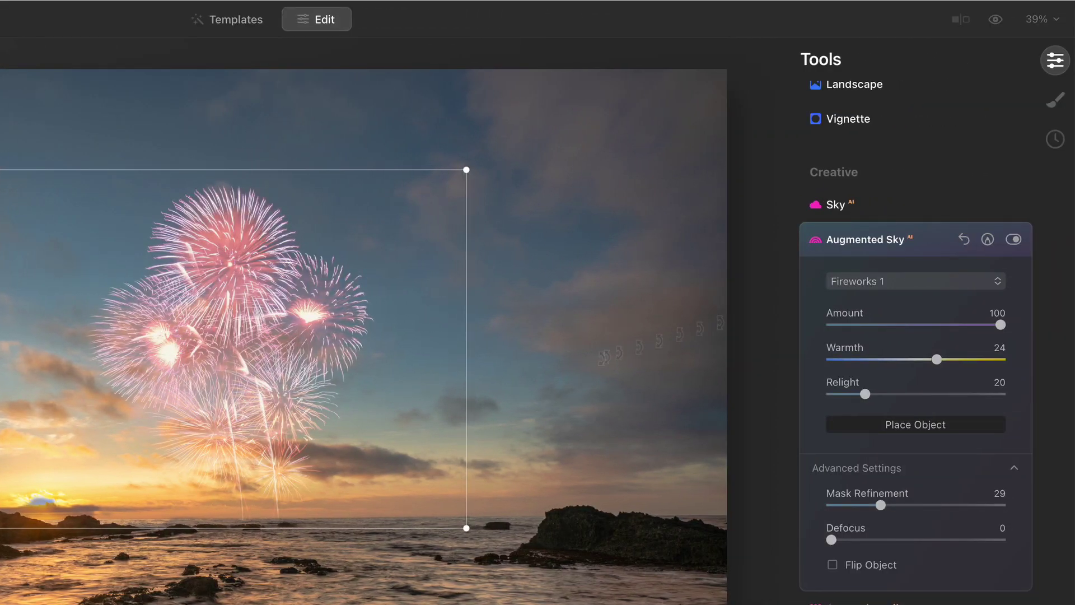
Add a paint mask to Augmented Sky and erase the fireworks layer over the setting sun.
{"action": "left_click", "coordinate": [987, 240]}
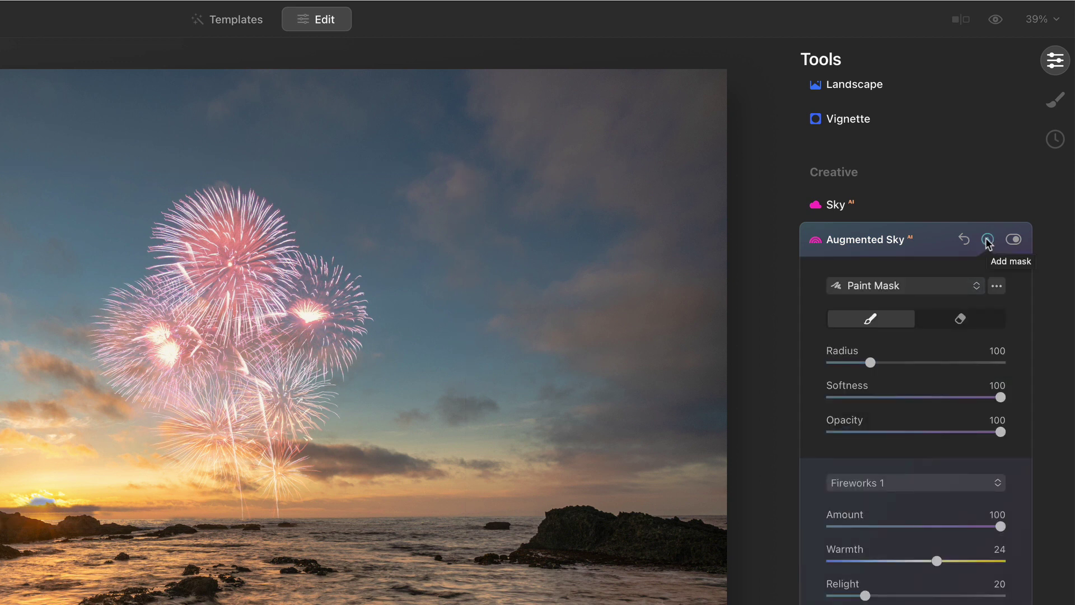
{"action": "left_click", "coordinate": [958, 321]}
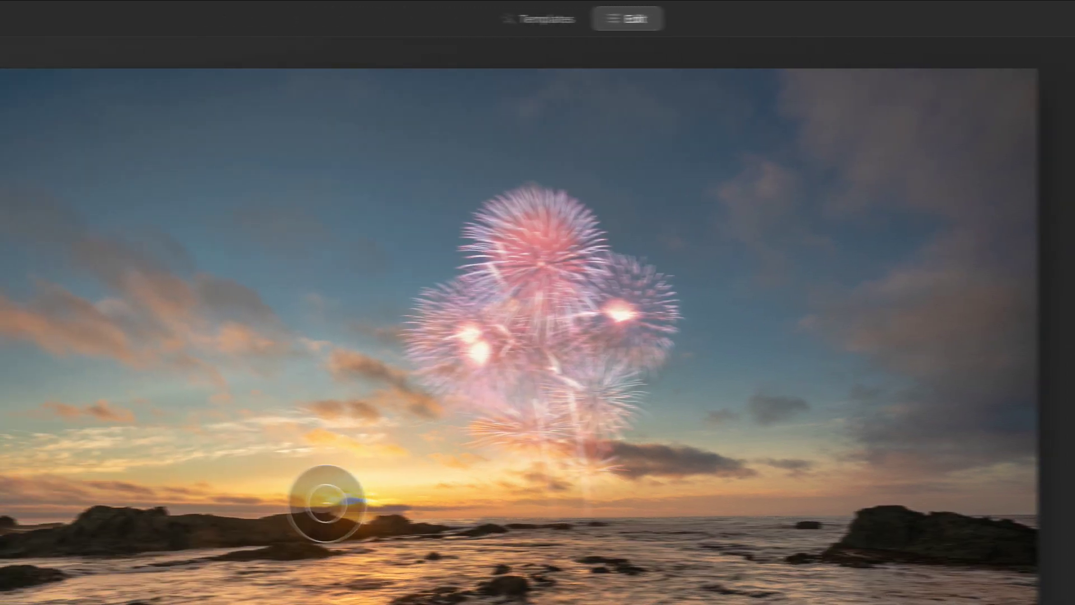
{"action": "left_click_drag", "start_coordinate": [31, 501], "coordinate": [34, 506]}
{"action": "mouse_move", "coordinate": [409, 511]}
{"action": "left_mouse_down"}
{"action": "mouse_move", "coordinate": [408, 492]}
{"action": "mouse_move", "coordinate": [435, 499]}
{"action": "mouse_move", "coordinate": [415, 497]}
{"action": "left_mouse_up"}
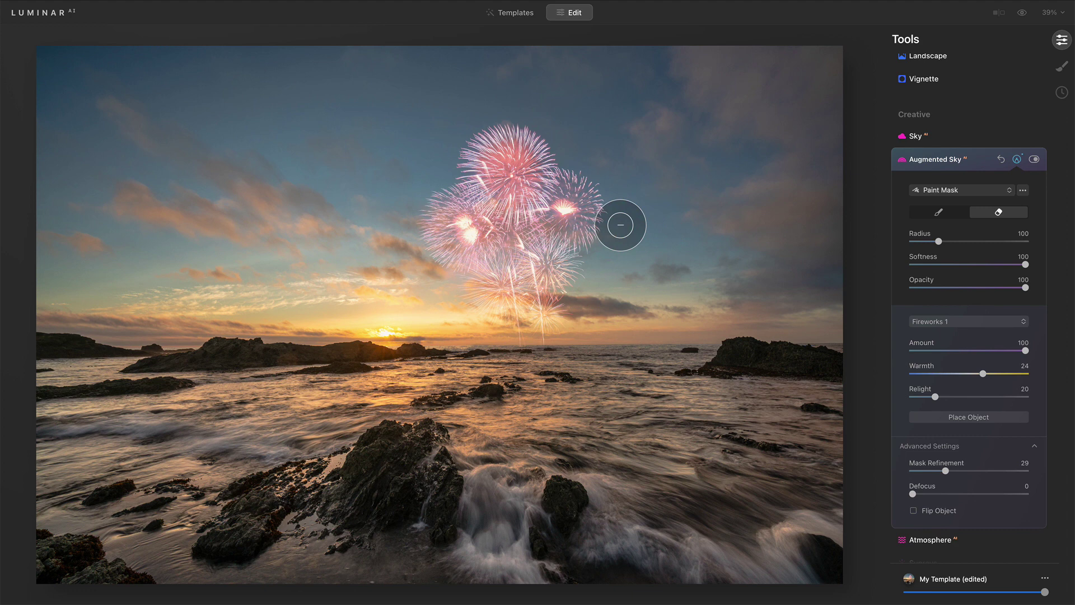
Reset Augmented Sky to its defaults and add the Giraffe 1 object.
{"action": "left_click", "coordinate": [1001, 162]}
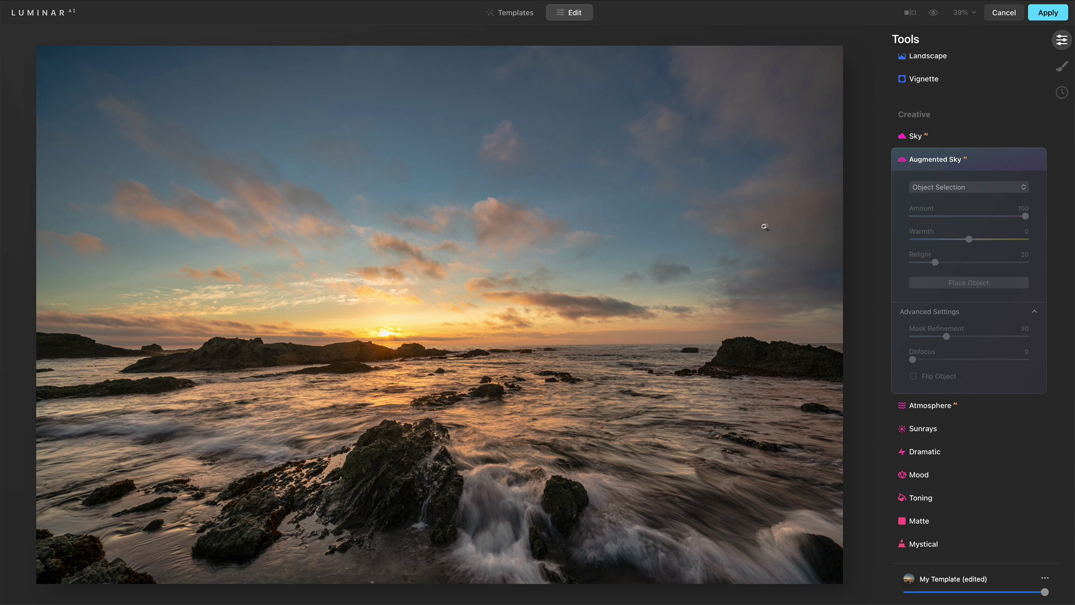
{"action": "left_click", "coordinate": [956, 187]}
{"action": "scroll", "coordinate": [969, 342], "scroll_direction": "down", "scroll_amount": 3}
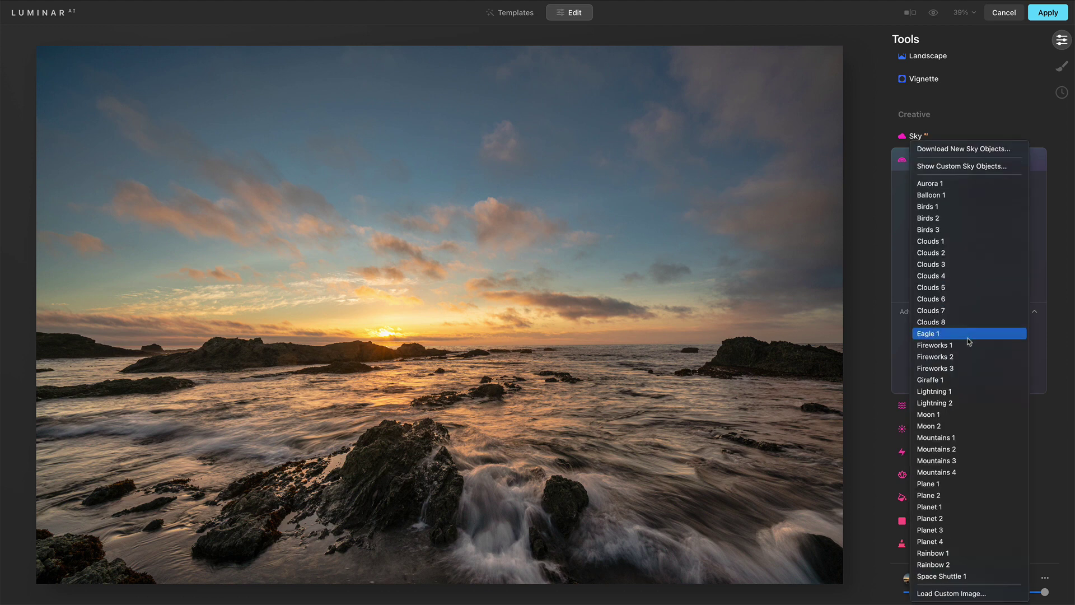
{"action": "left_click", "coordinate": [956, 379]}
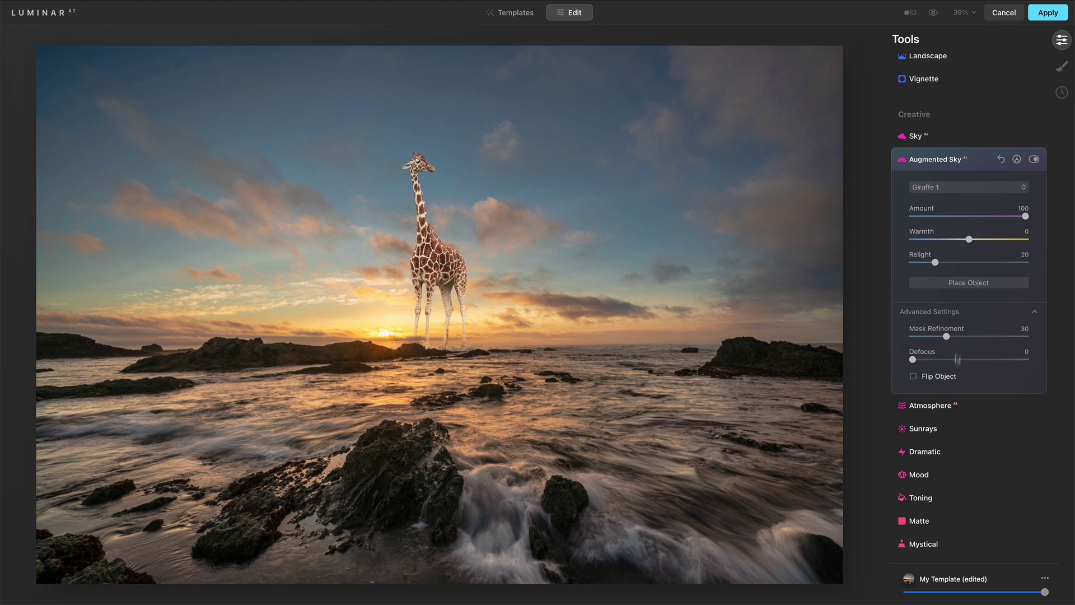
Try the Space Shuttle 1 and Birds 2 objects in the sky.
{"action": "left_click", "coordinate": [952, 188]}
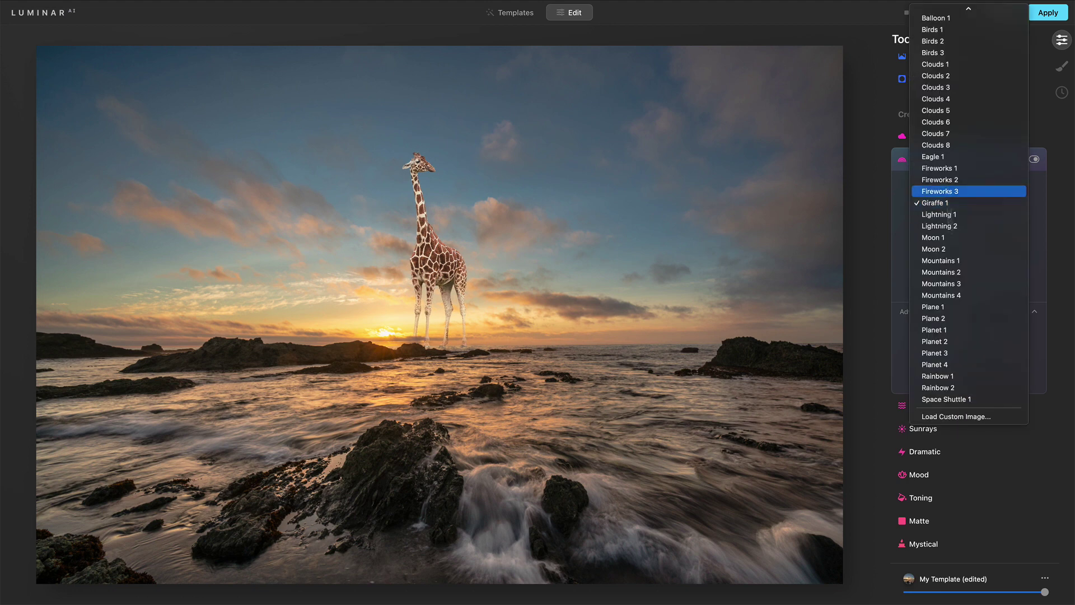
{"action": "left_click", "coordinate": [952, 399]}
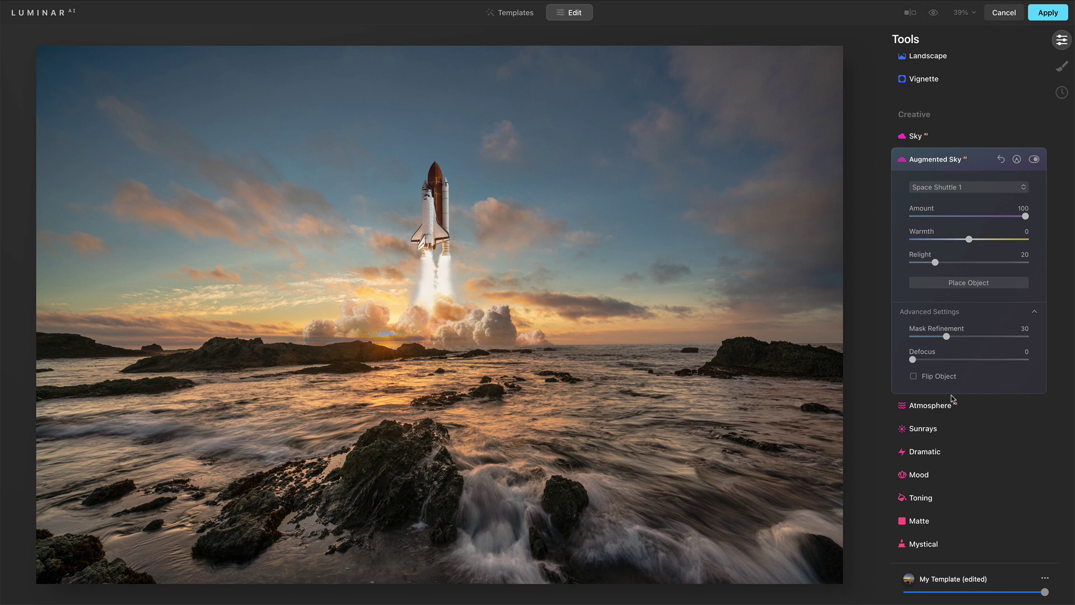
{"action": "left_click", "coordinate": [955, 189]}
{"action": "scroll", "coordinate": [956, 196], "scroll_direction": "up", "scroll_amount": 5}
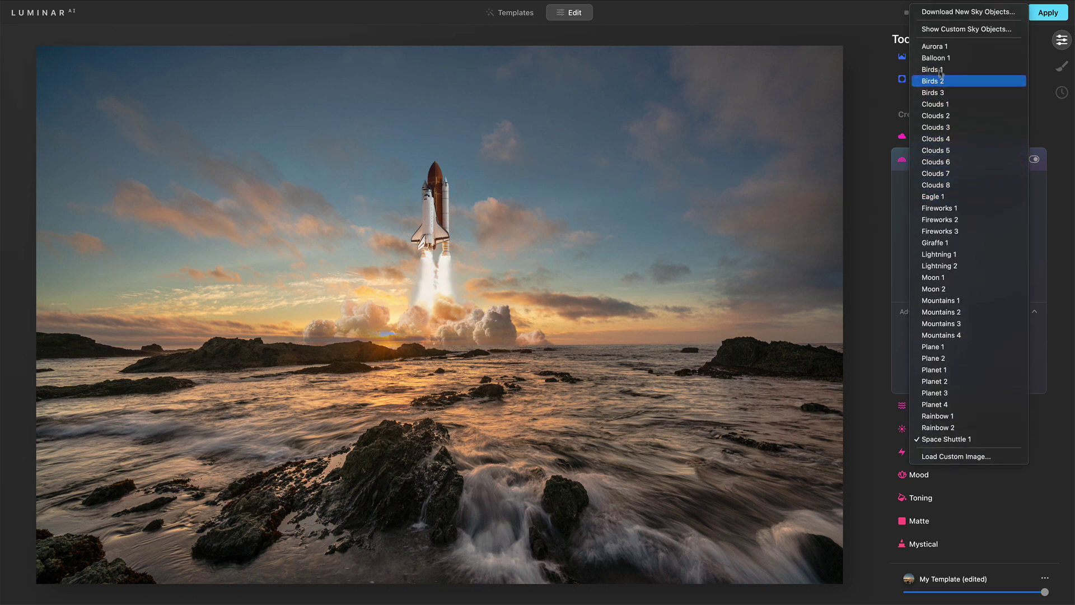
{"action": "left_click", "coordinate": [936, 82]}
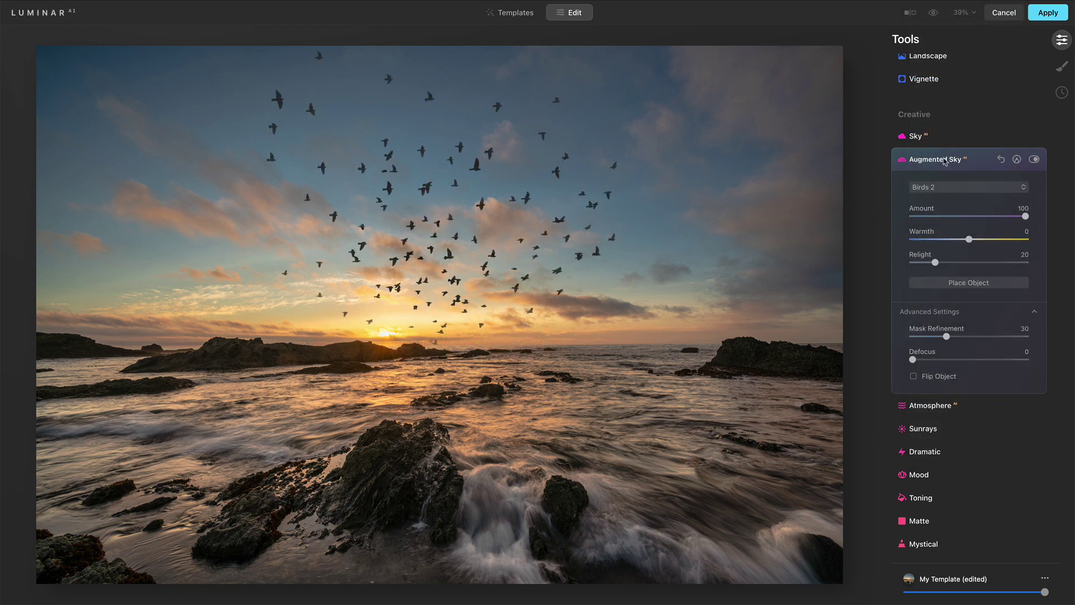
Switch the sky object to Birds 3 and move the flock lower, beside the sun and just above the horizon.
{"action": "left_click", "coordinate": [947, 188]}
{"action": "left_click", "coordinate": [947, 215]}
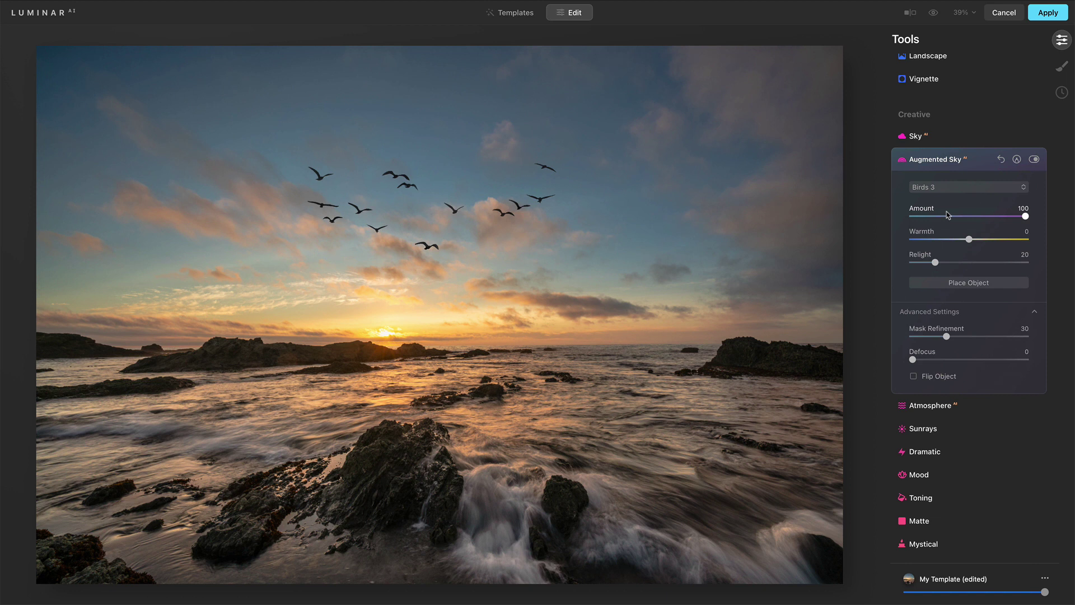
{"action": "left_click", "coordinate": [946, 285]}
{"action": "left_click_drag", "start_coordinate": [453, 212], "coordinate": [568, 280]}
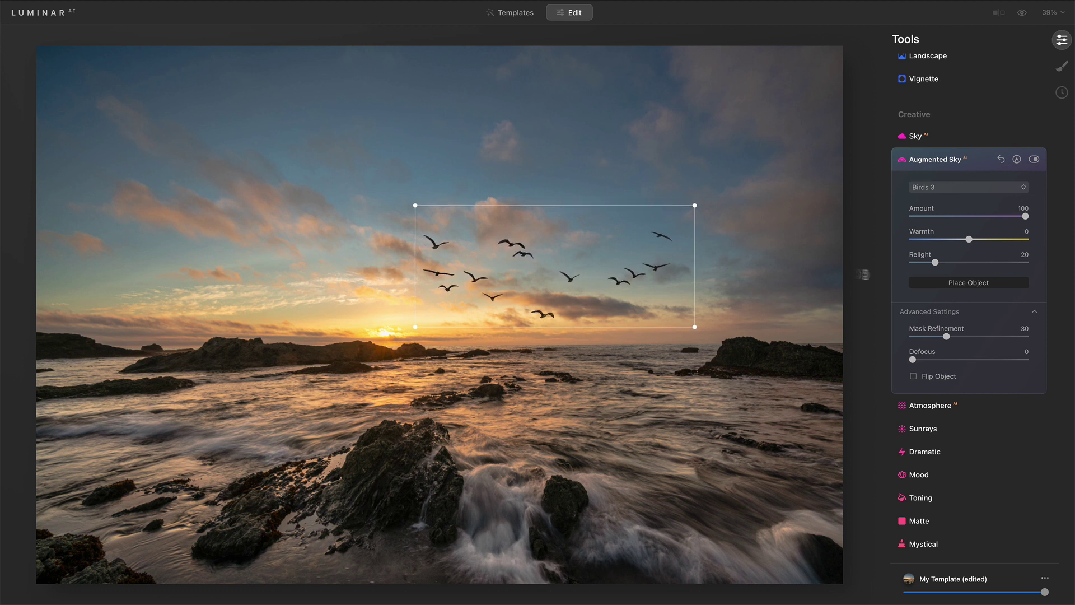
{"action": "left_click", "coordinate": [923, 286]}
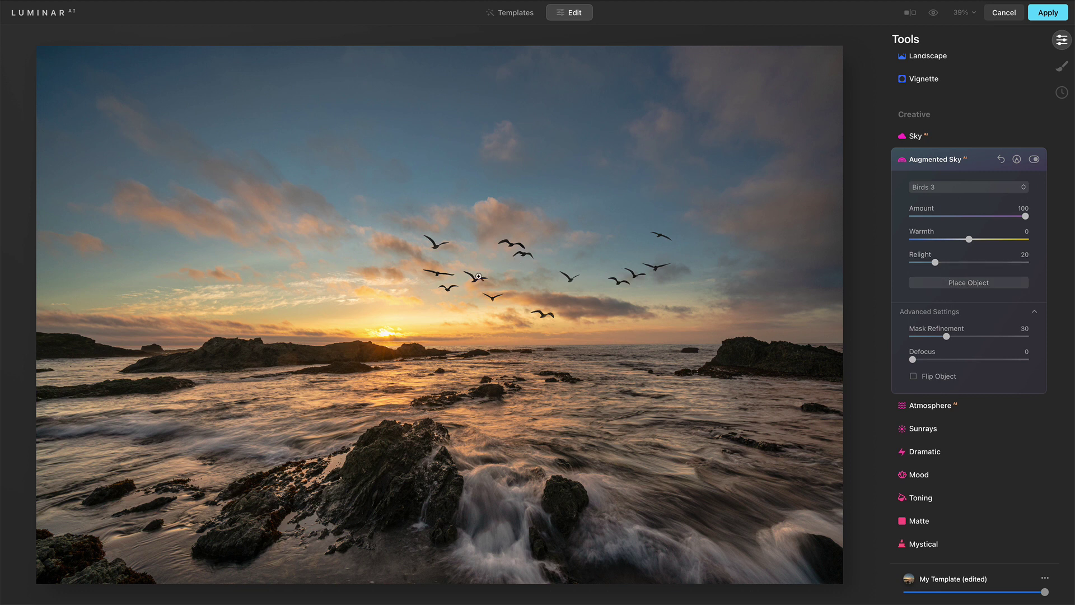
Compare the birds' sharpness with the scene at 100% zoom, trying a Defocus of 4 and settling on 3.
{"action": "left_click", "coordinate": [483, 285]}
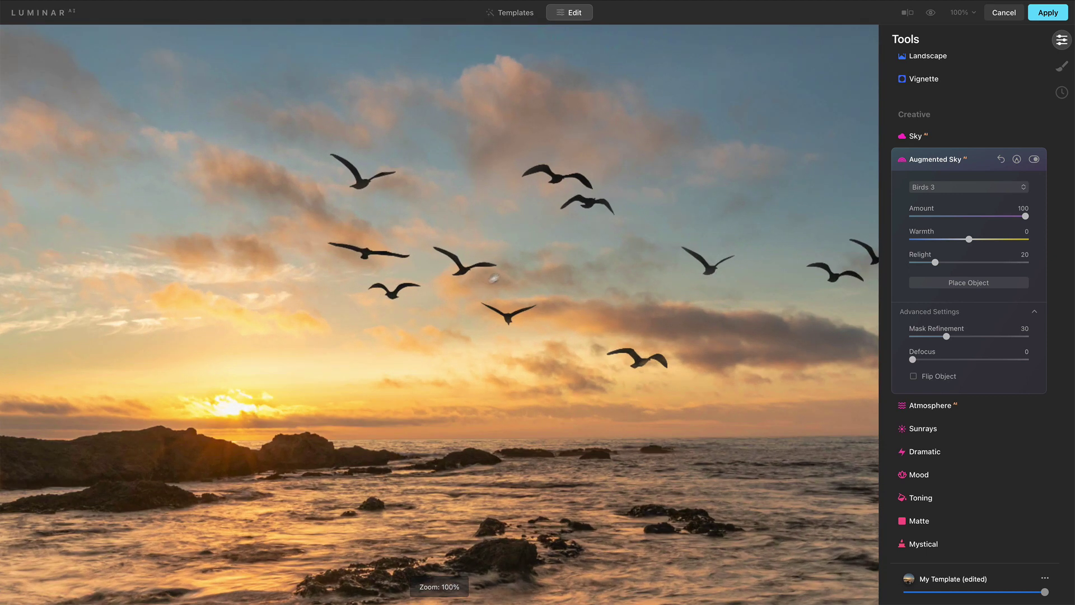
{"action": "left_click_drag", "start_coordinate": [519, 257], "coordinate": [444, 279]}
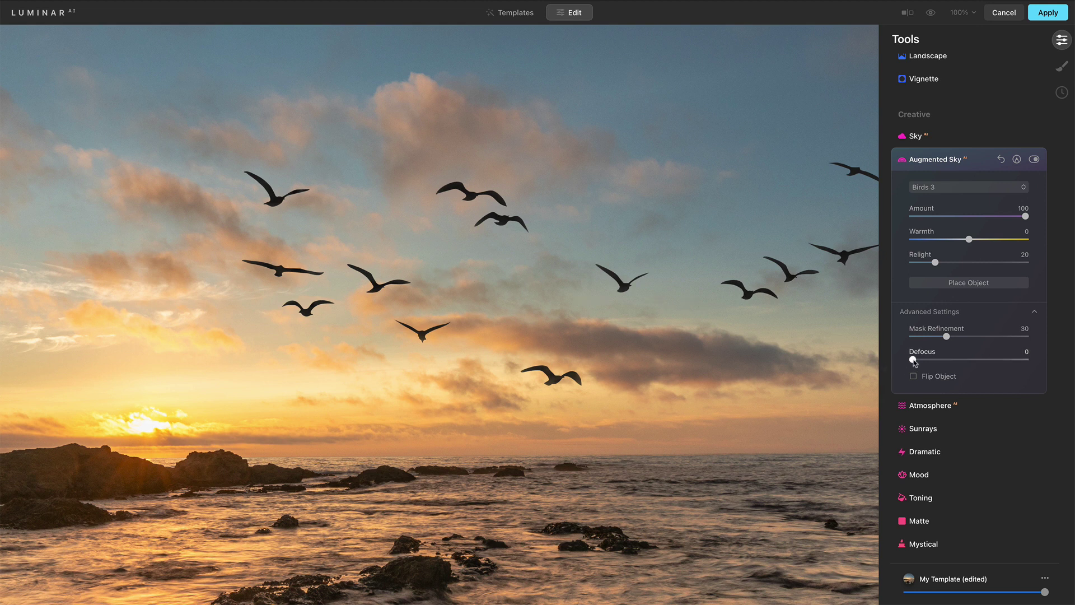
{"action": "left_click_drag", "start_coordinate": [914, 363], "coordinate": [919, 363]}
{"action": "left_click_drag", "start_coordinate": [659, 479], "coordinate": [681, 242]}
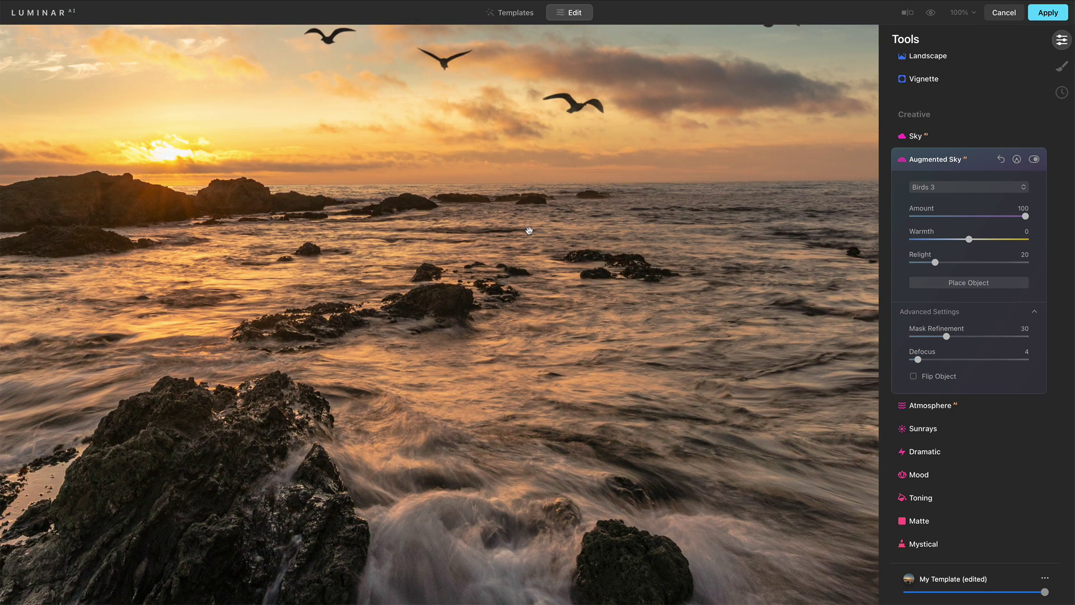
{"action": "left_click_drag", "start_coordinate": [528, 234], "coordinate": [490, 450]}
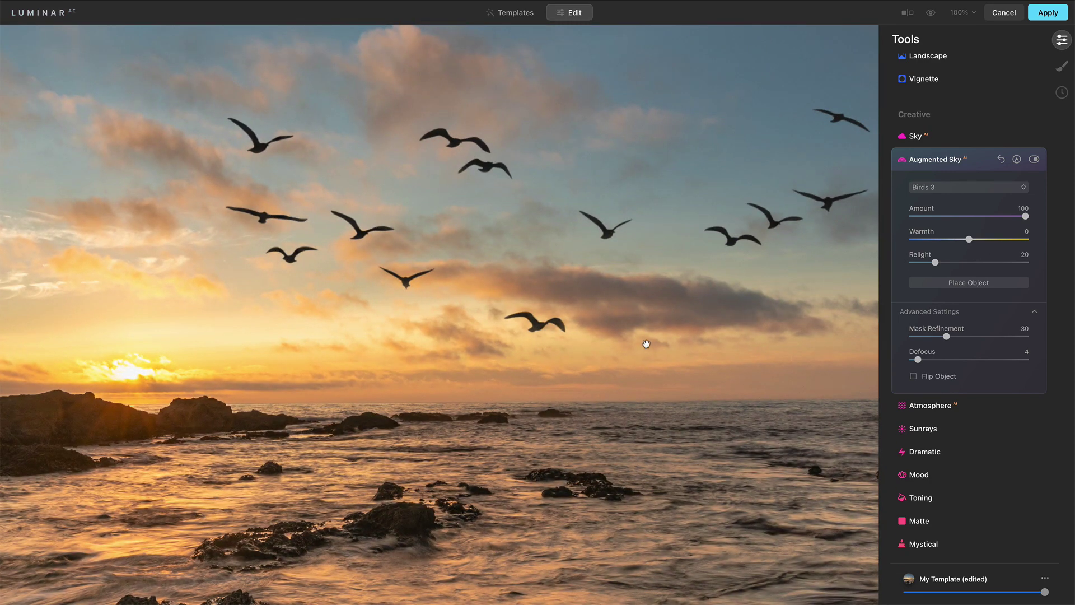
{"action": "left_click_drag", "start_coordinate": [646, 344], "coordinate": [590, 384]}
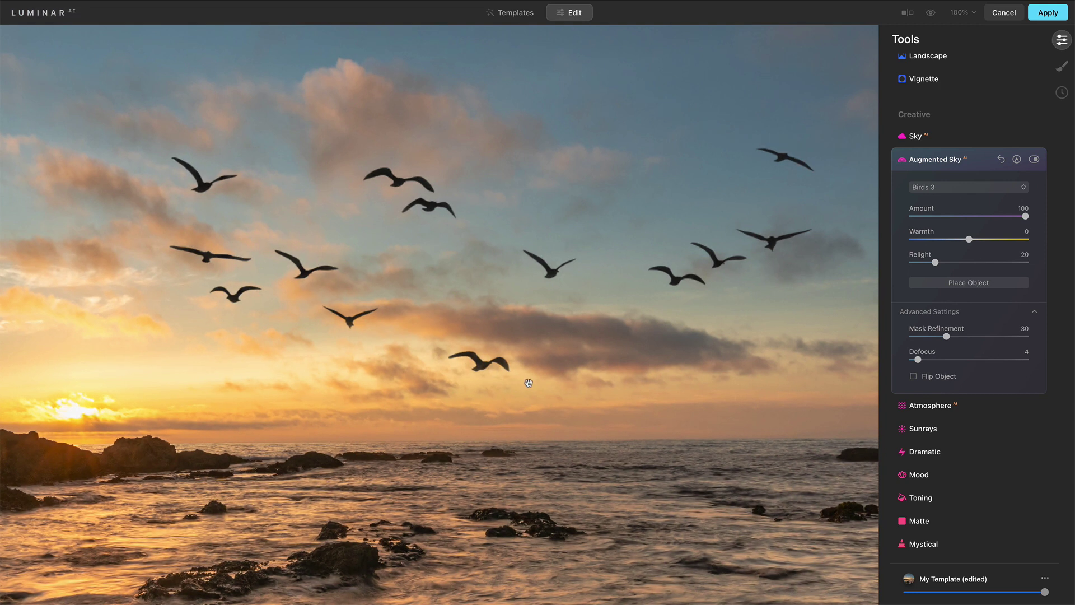
{"action": "left_click_drag", "start_coordinate": [919, 363], "coordinate": [918, 364]}
{"action": "left_click", "coordinate": [678, 327]}
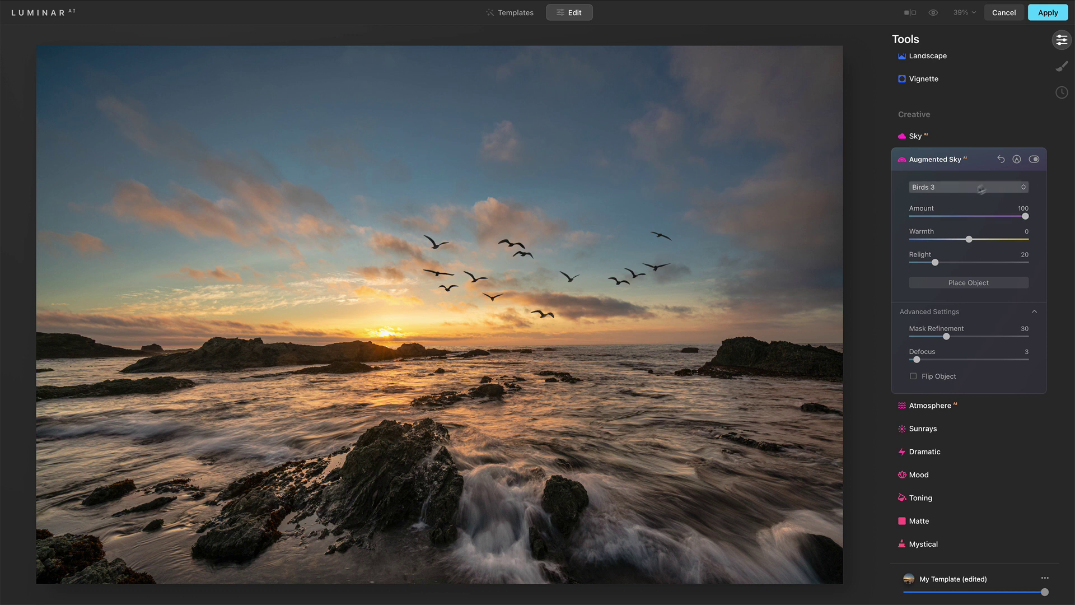
Open a paint mask for the birds in erase mode and reduce the brush radius to 64.
{"action": "left_click", "coordinate": [1016, 160]}
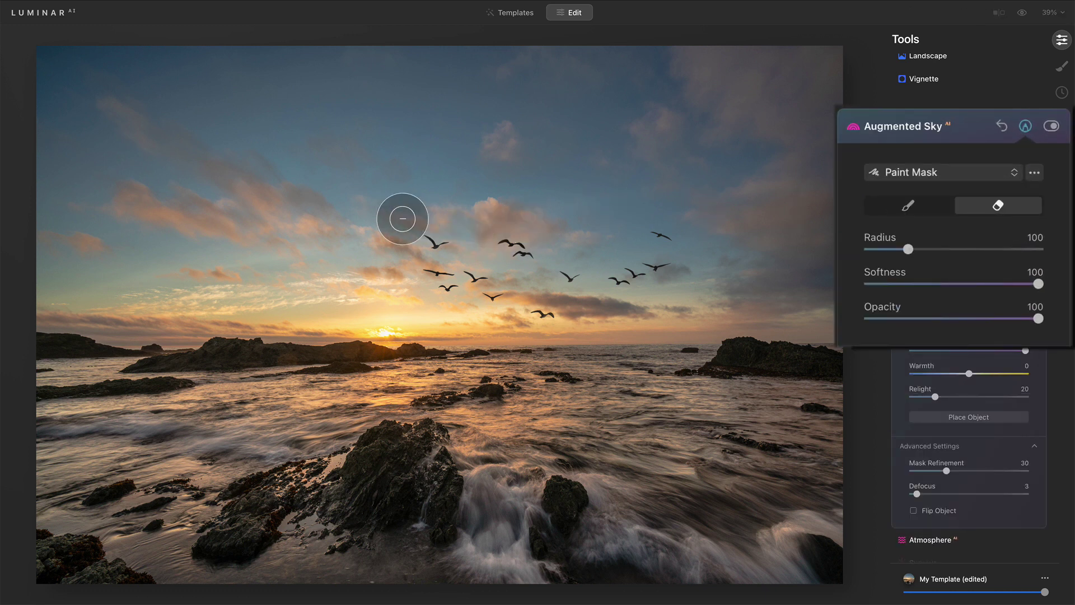
{"action": "key", "text": "bracketleft"}
{"action": "key", "text": "bracketleft"}
{"action": "key", "text": "bracketleft"}
{"action": "key", "text": "bracketleft"}
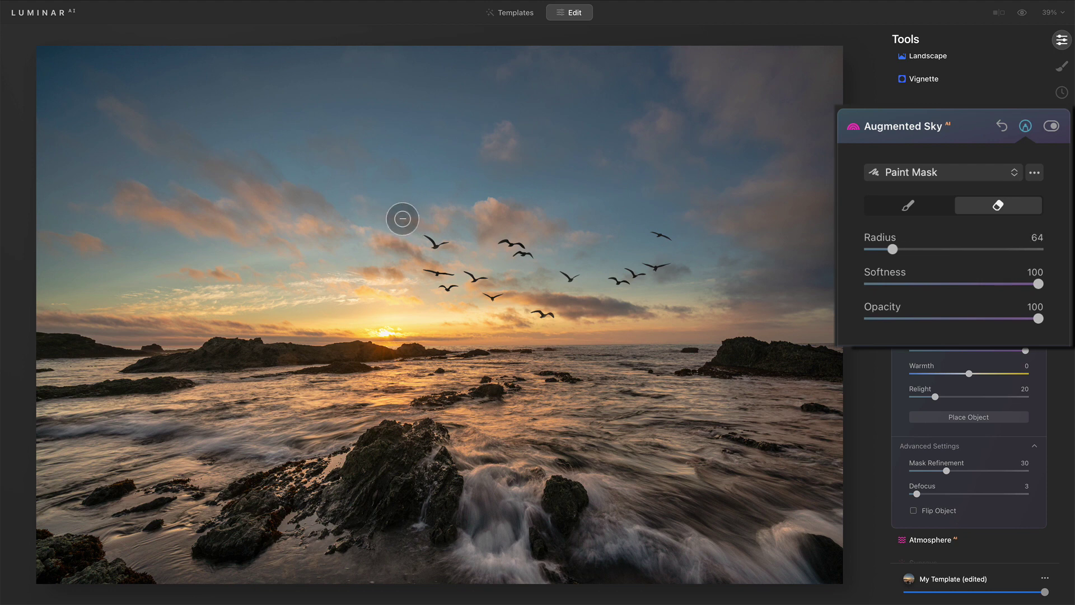